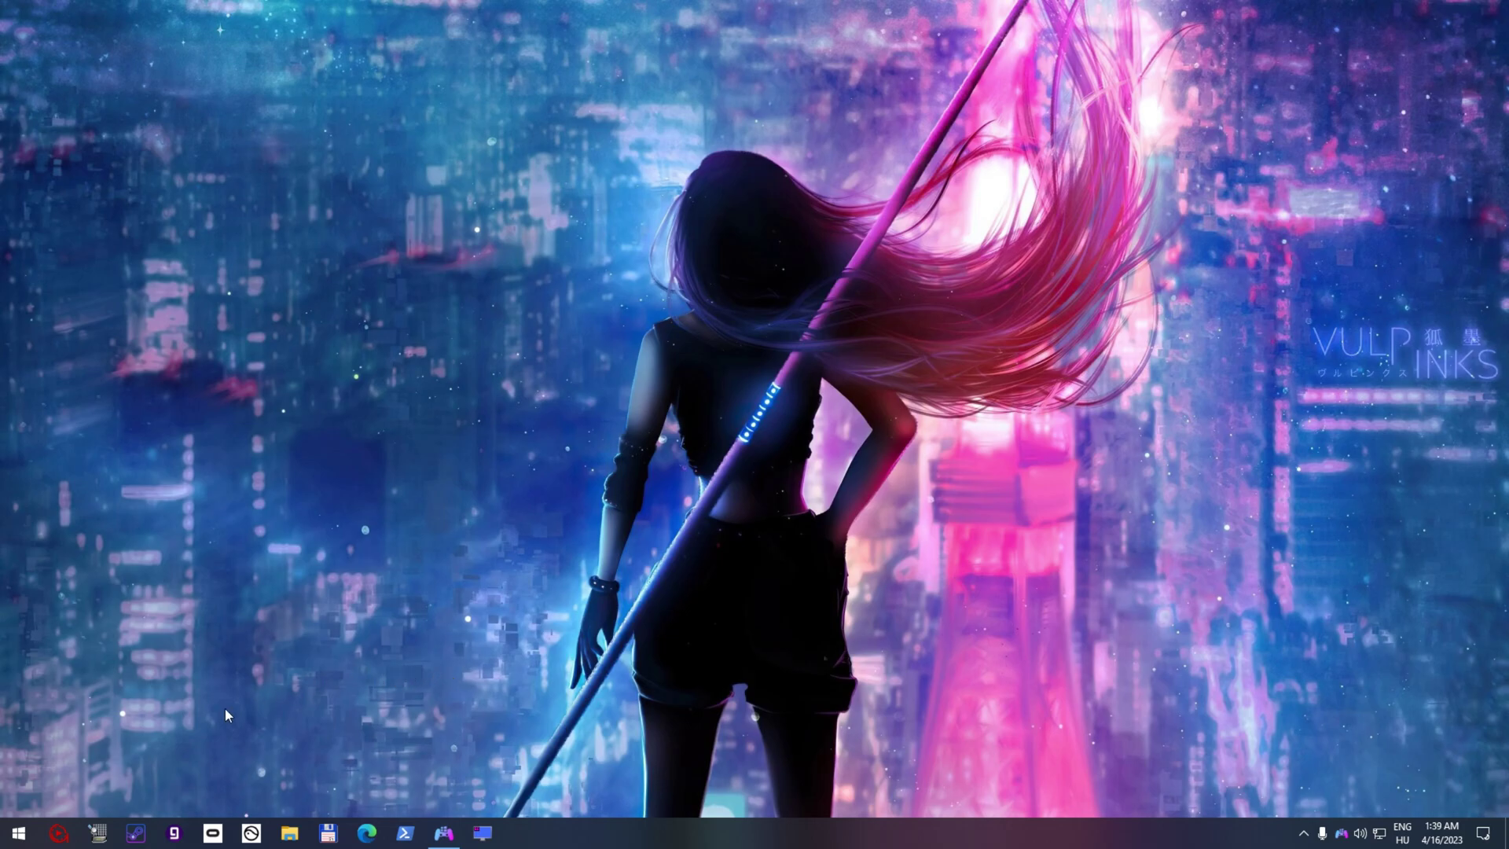
- Open the games folder, launch Tony Hawk's Pro Skater 1+2 and continue past its autosave notice
left_click(57, 836)
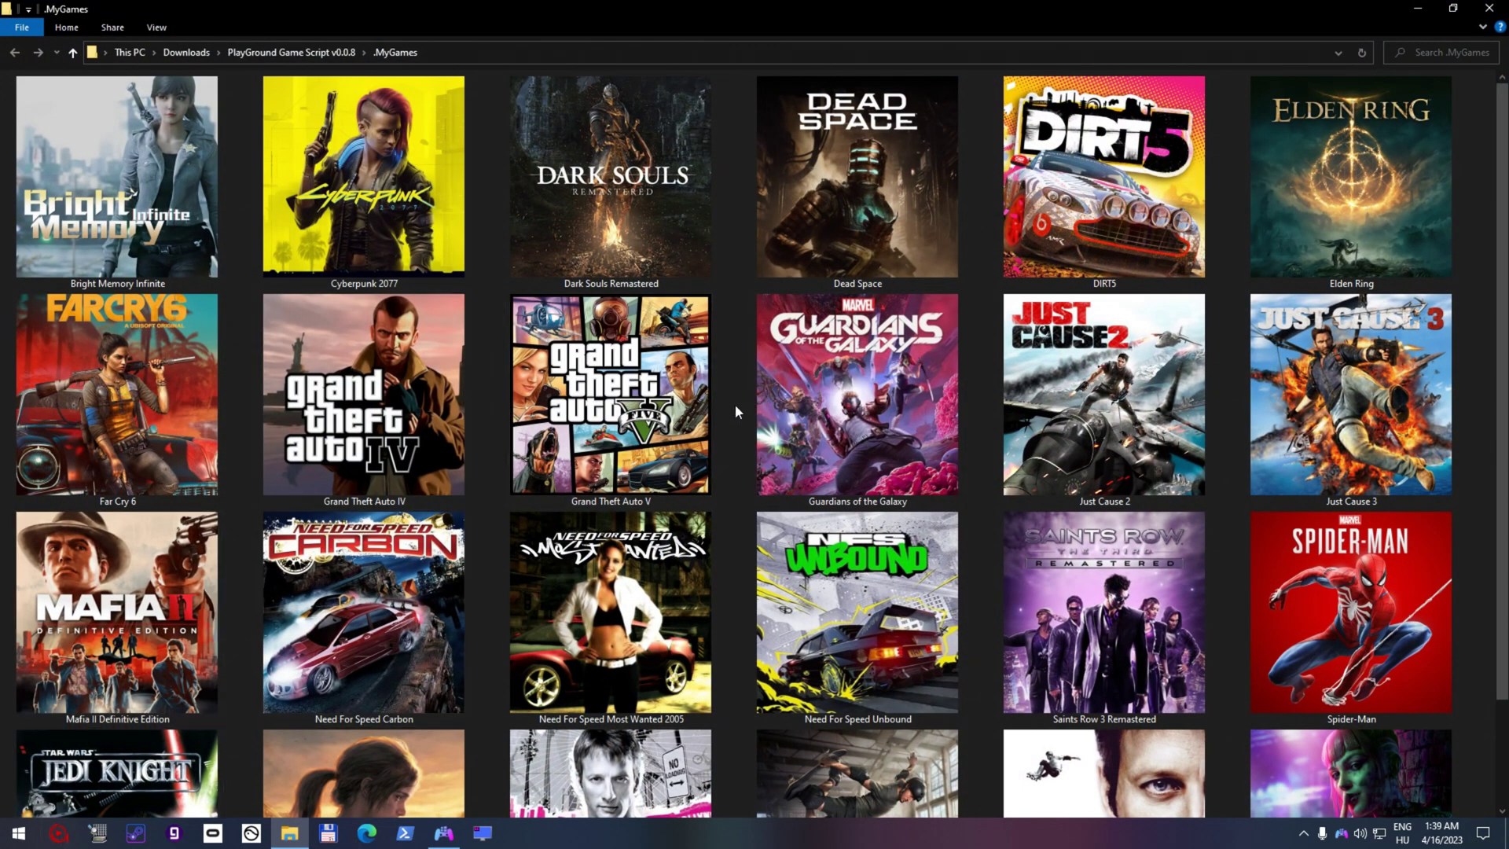
scroll(737, 407, "down", 2)
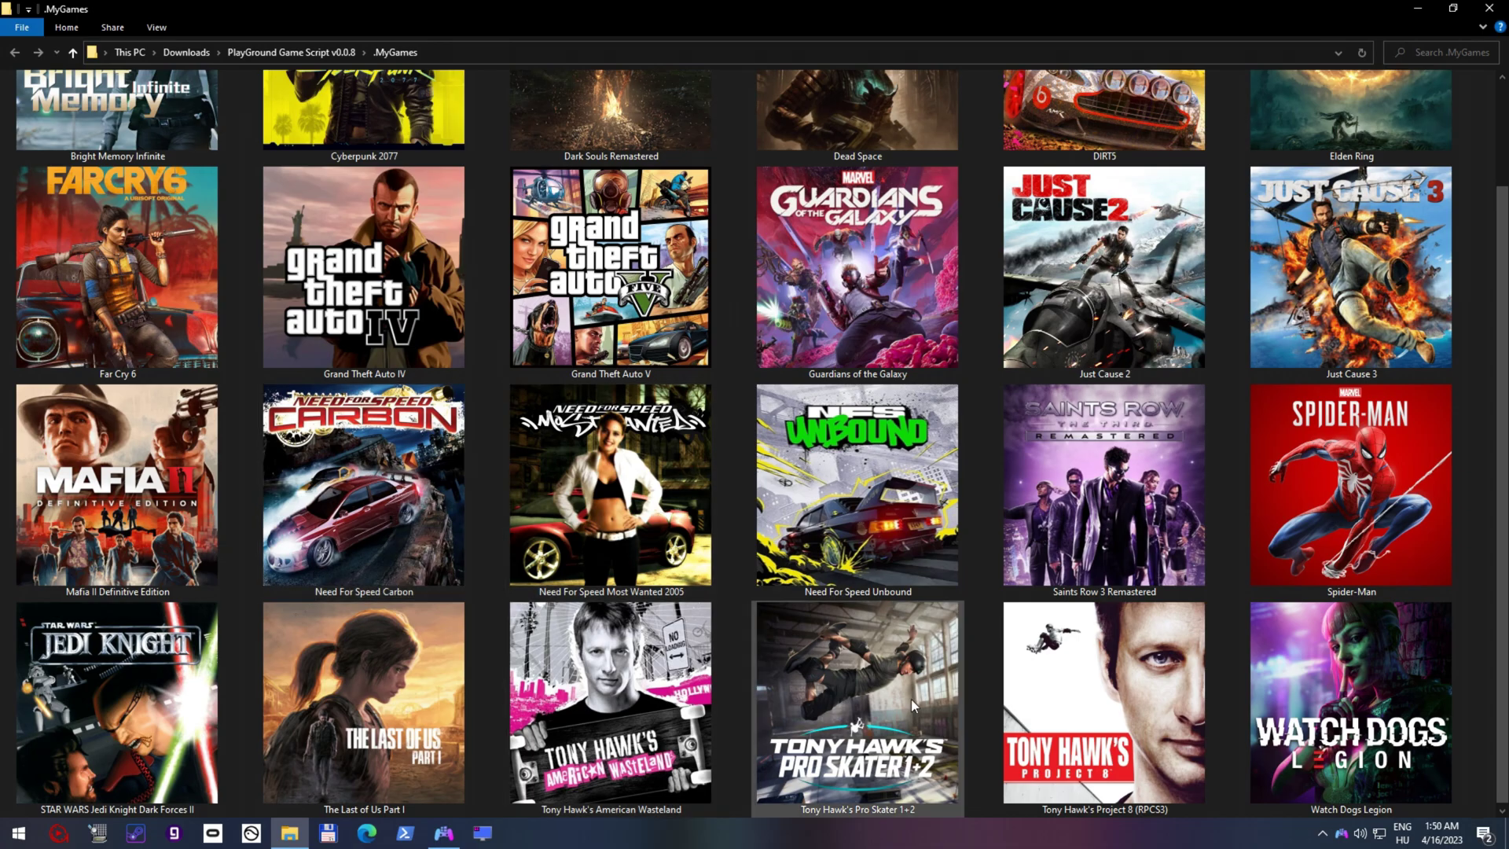
left_click(911, 702)
double_click(911, 699)
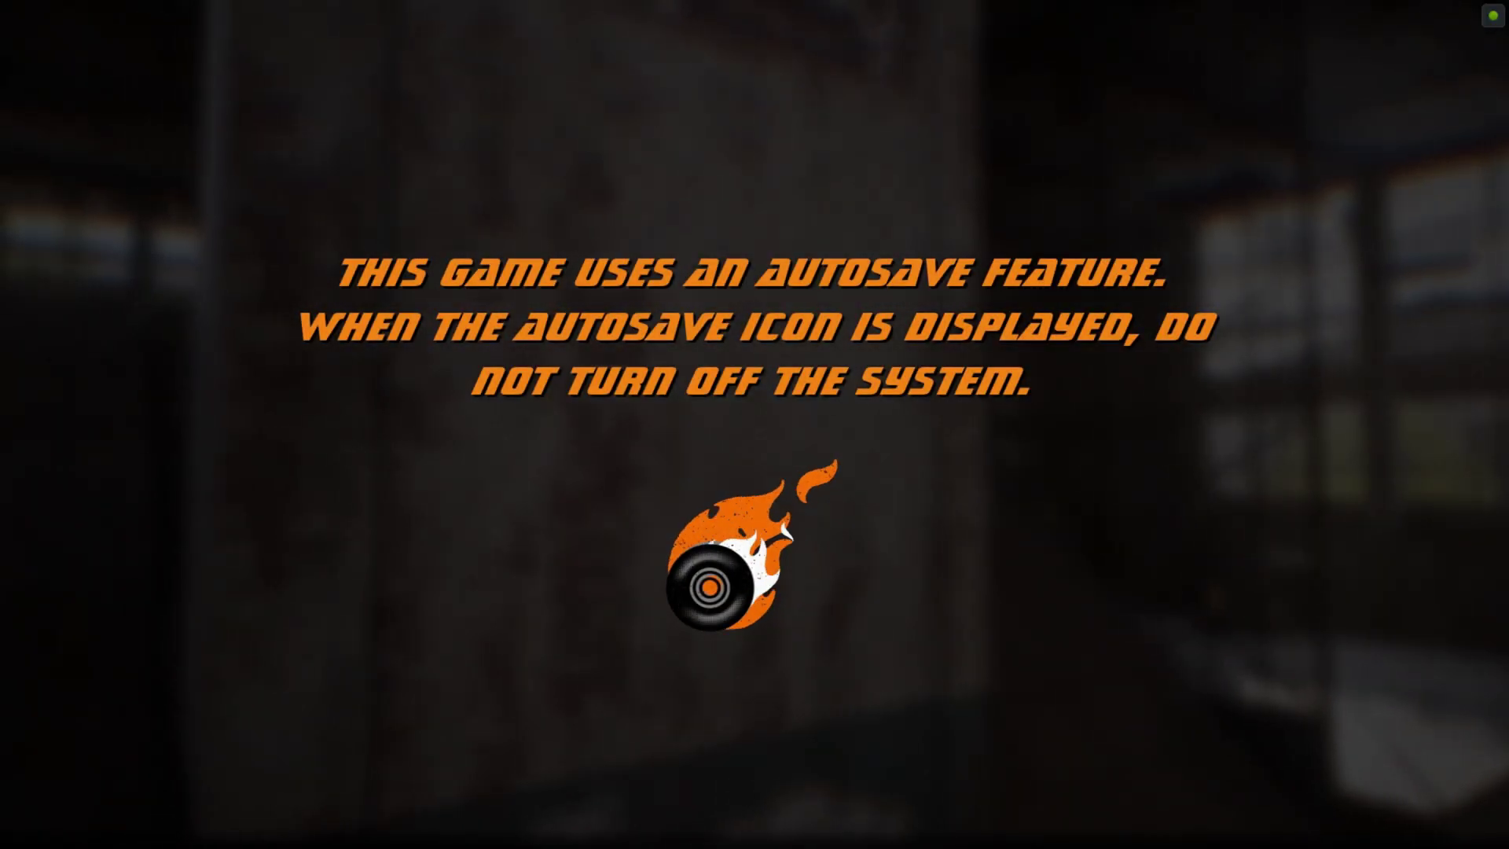
key("Return")
key("Return")
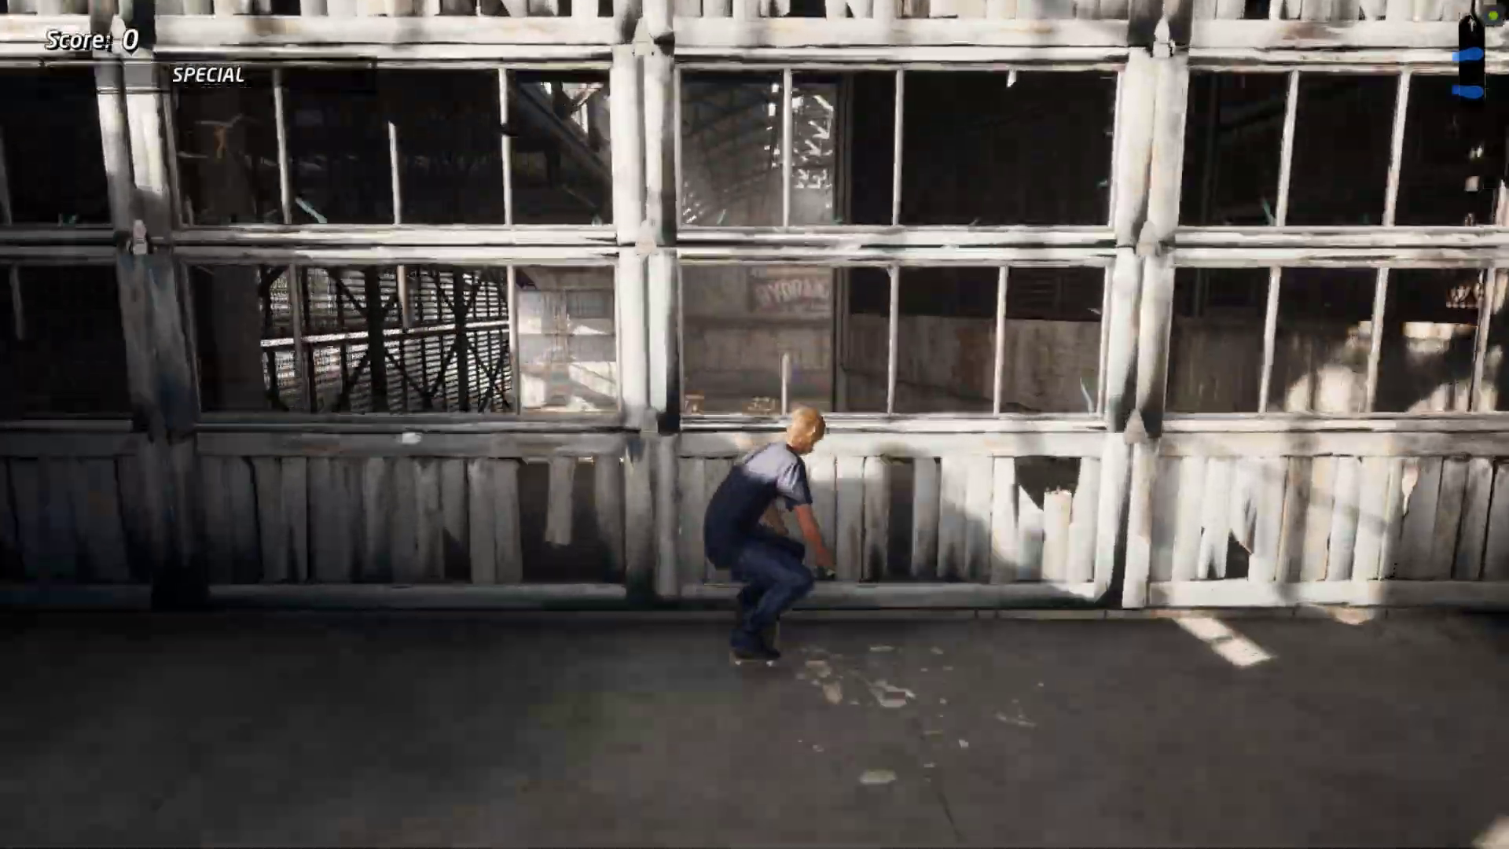
key("space")
key("Down")
key("Up")
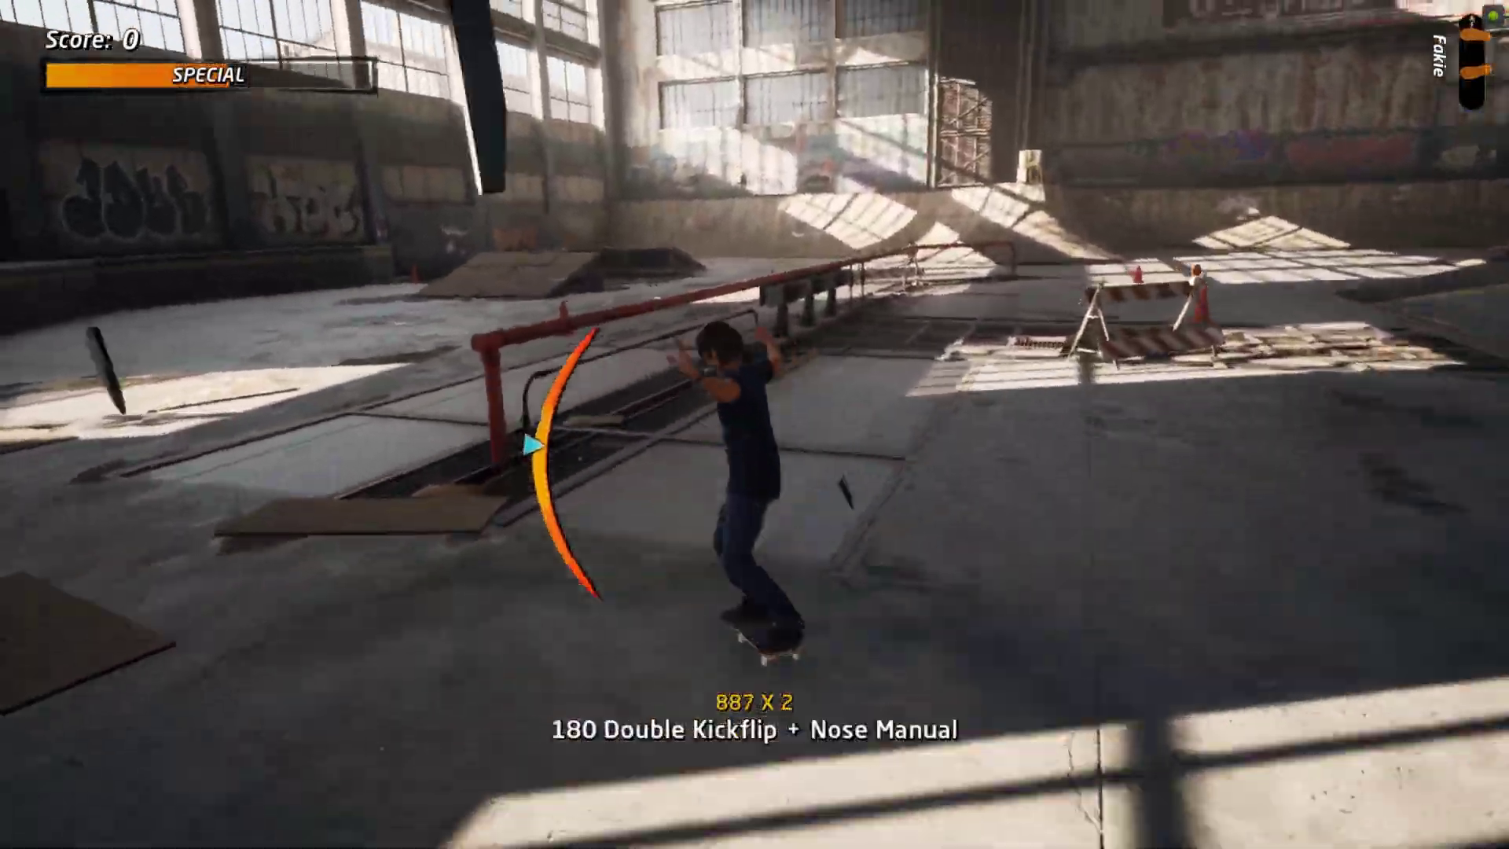
key("KP_8")
key("KP_8")
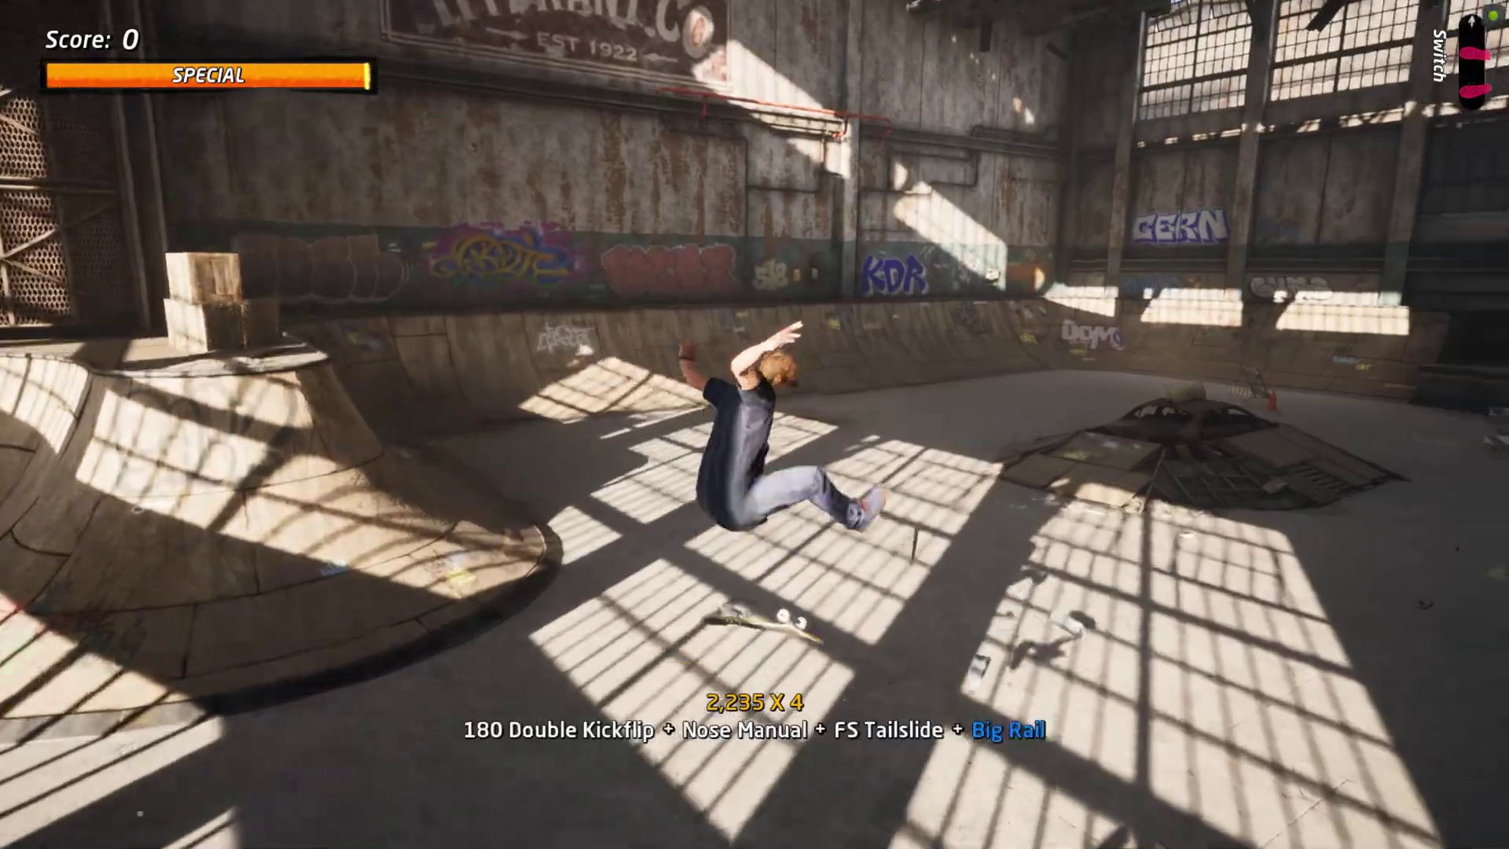
key("space")
key("KP_4")
key("KP_4")
key("Up")
key("Down")
key("KP_4")
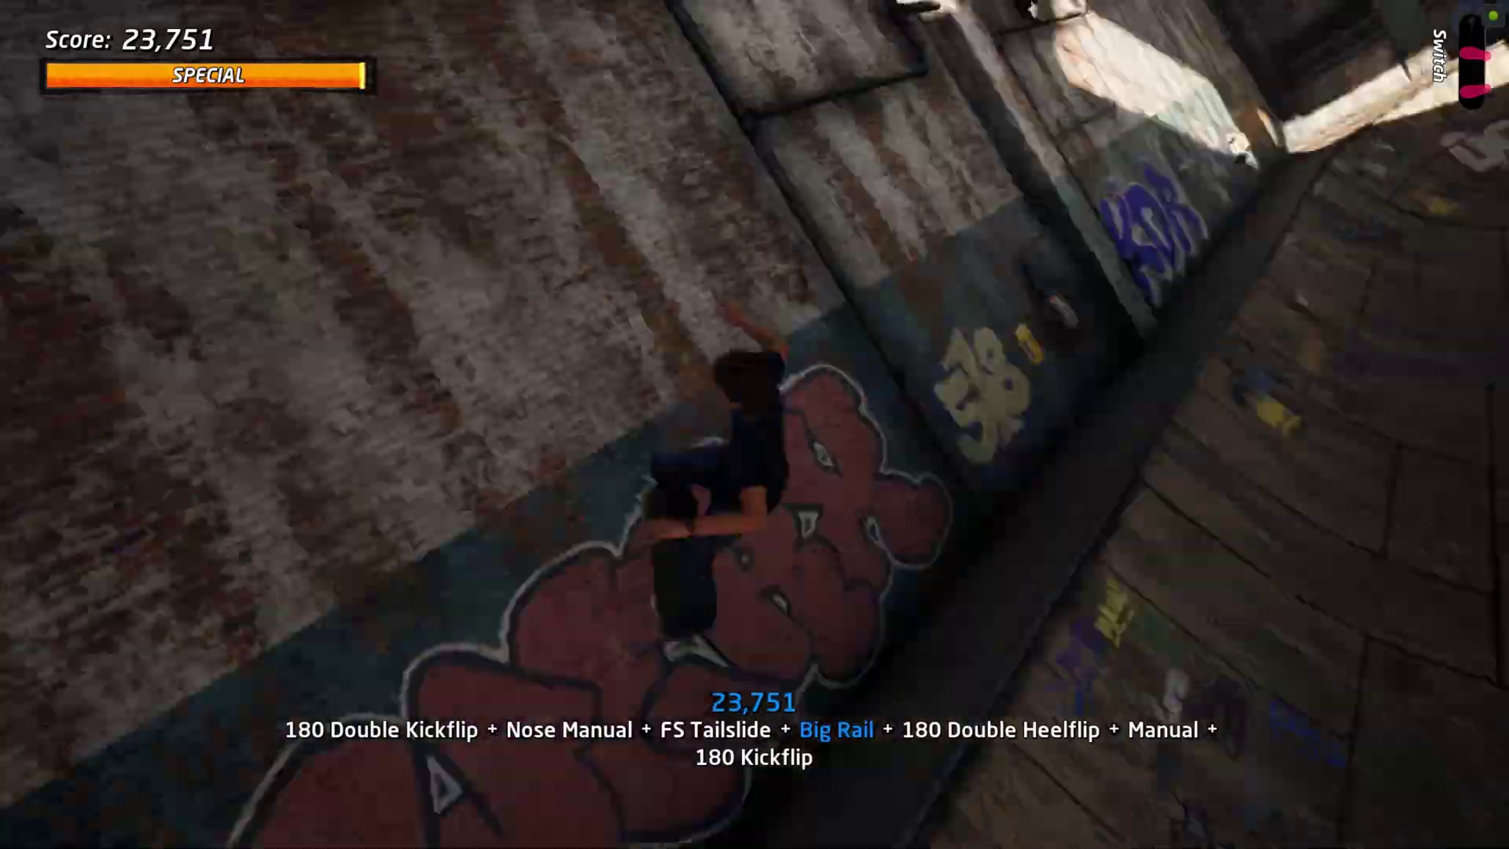
key("KP_6")
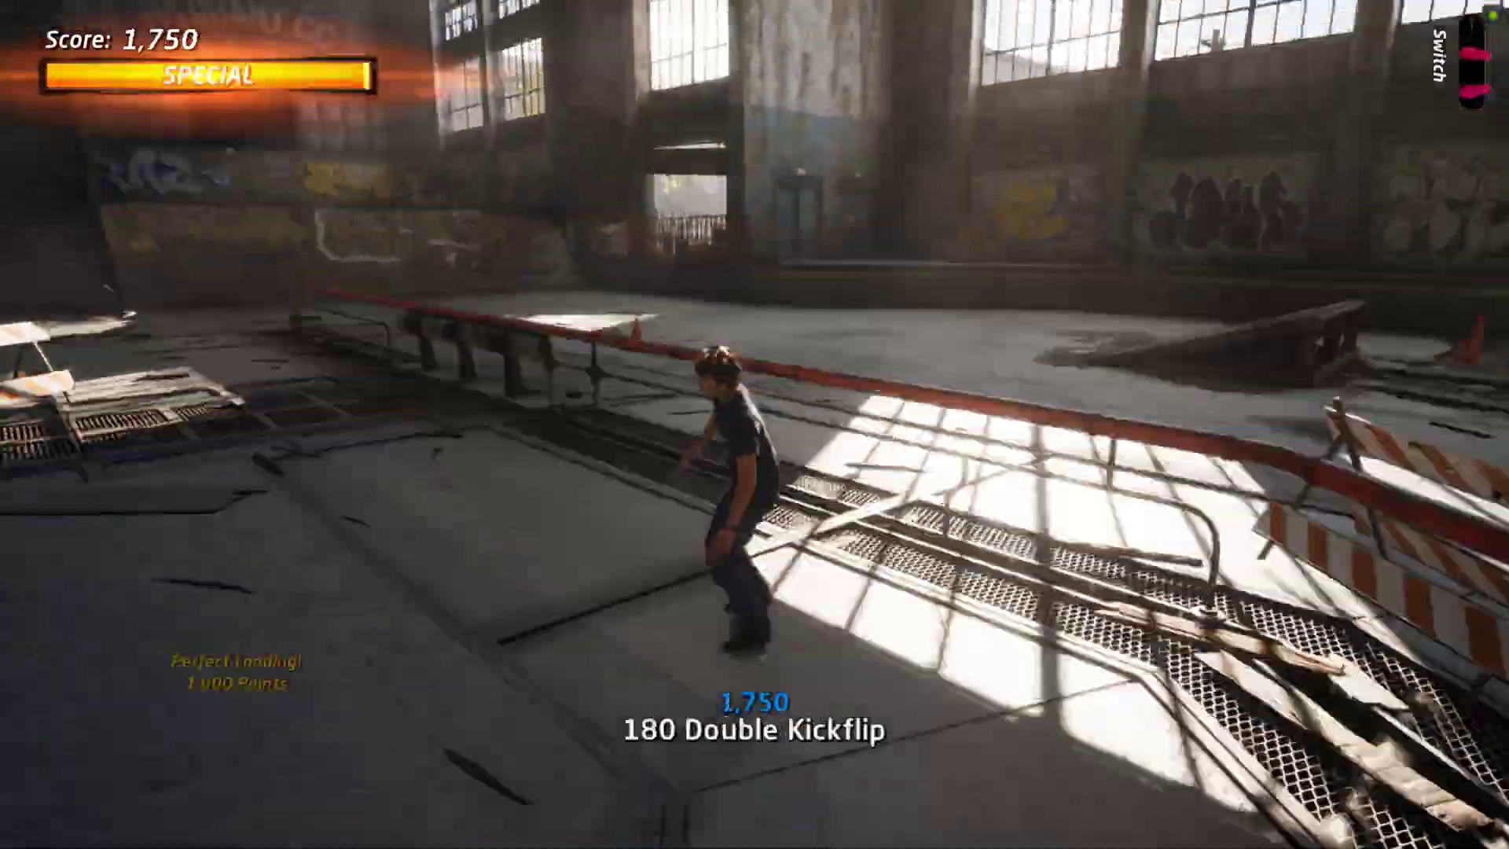
key("KP_8")
key("KP_6")
- Exit the skateboarding game to the desktop and accept the exit confirmation
key("Escape")
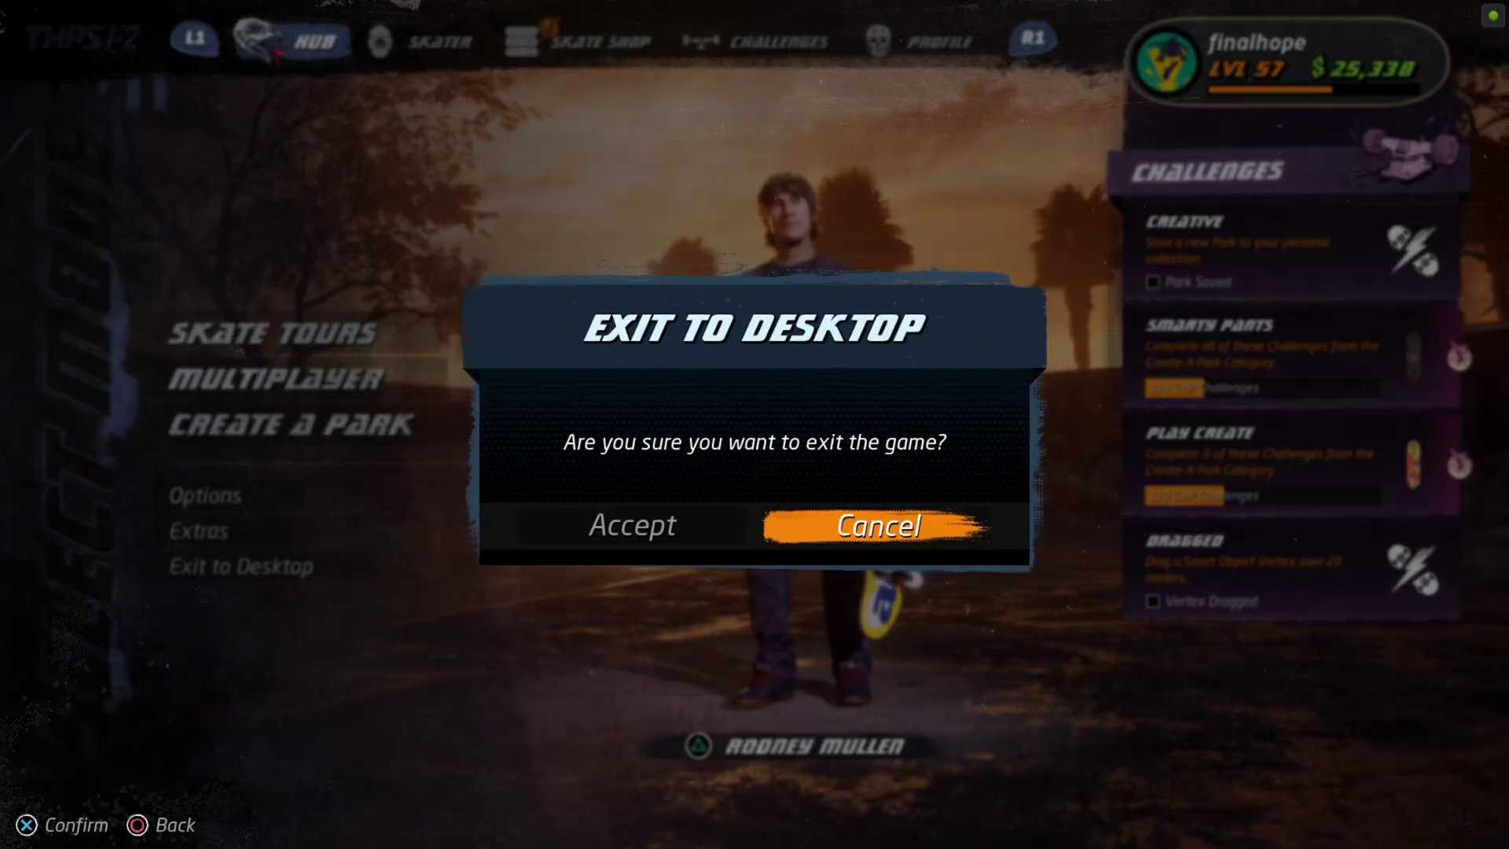
key("Left")
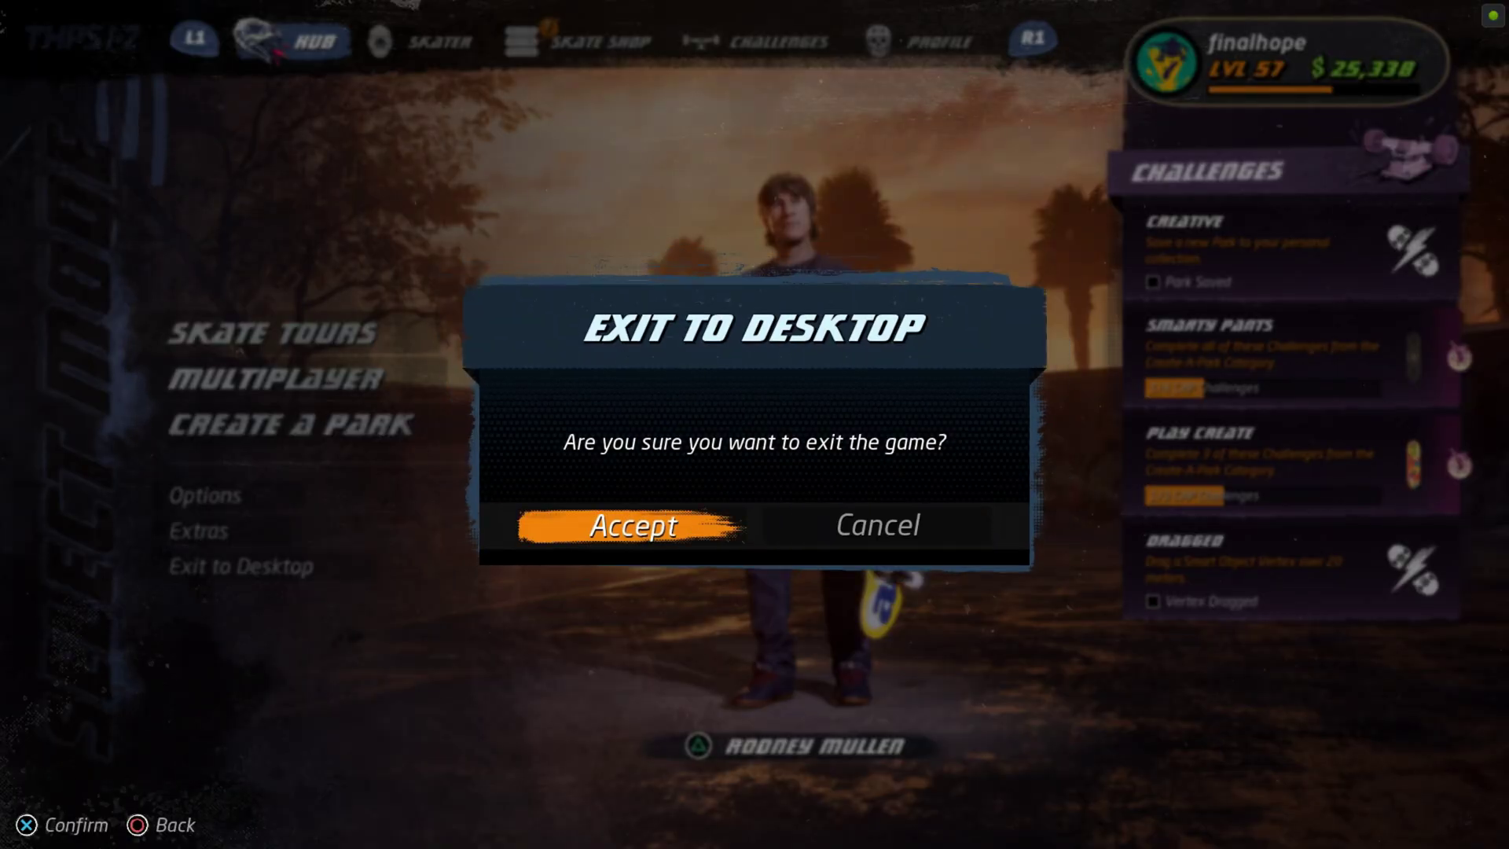
key("Return")
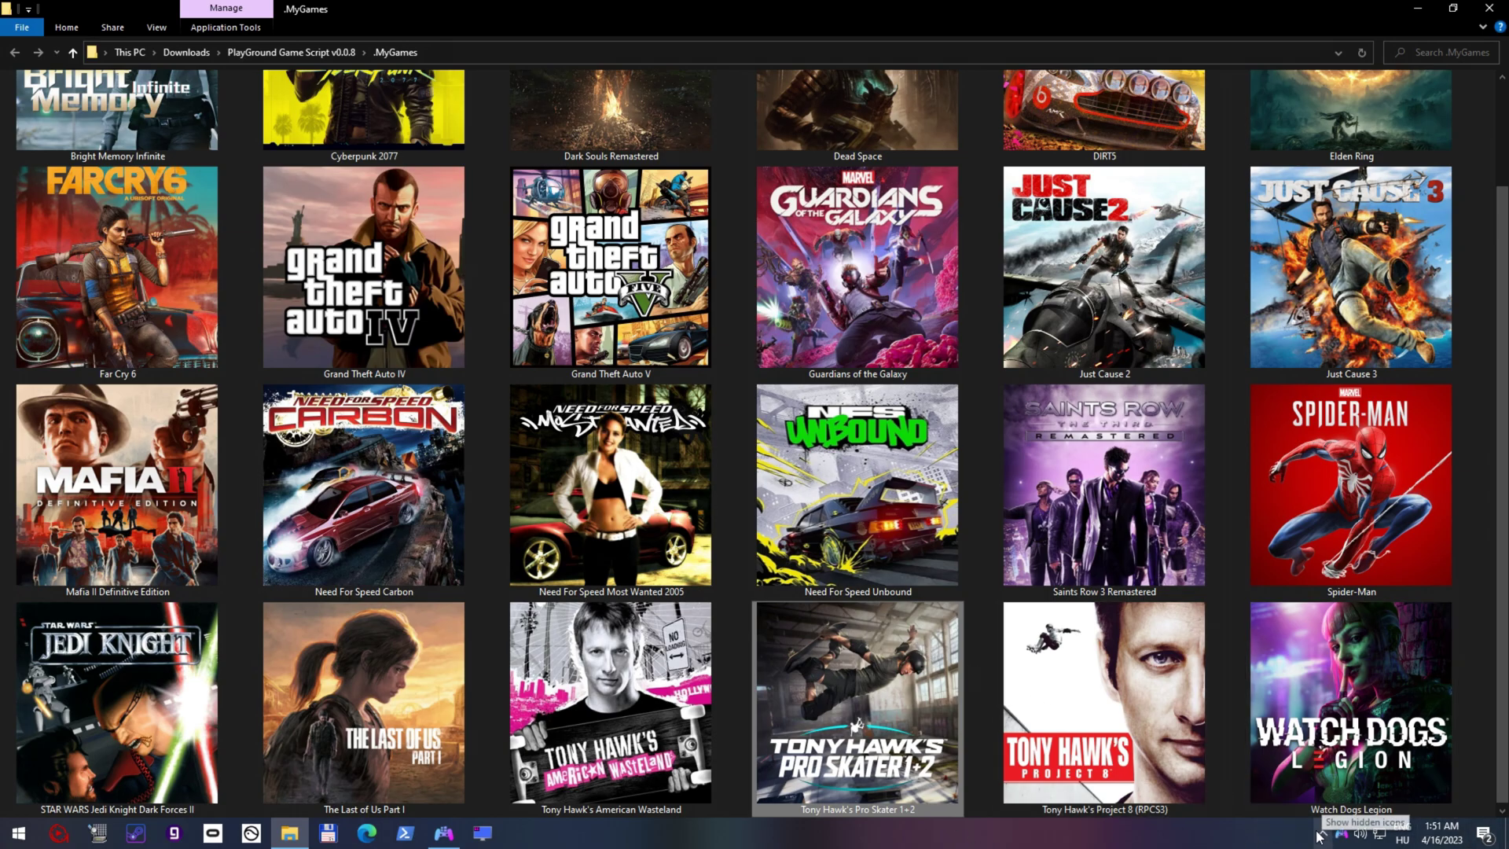
- Launch Grand Theft Auto IV from the .MyGames folder
left_click(738, 422)
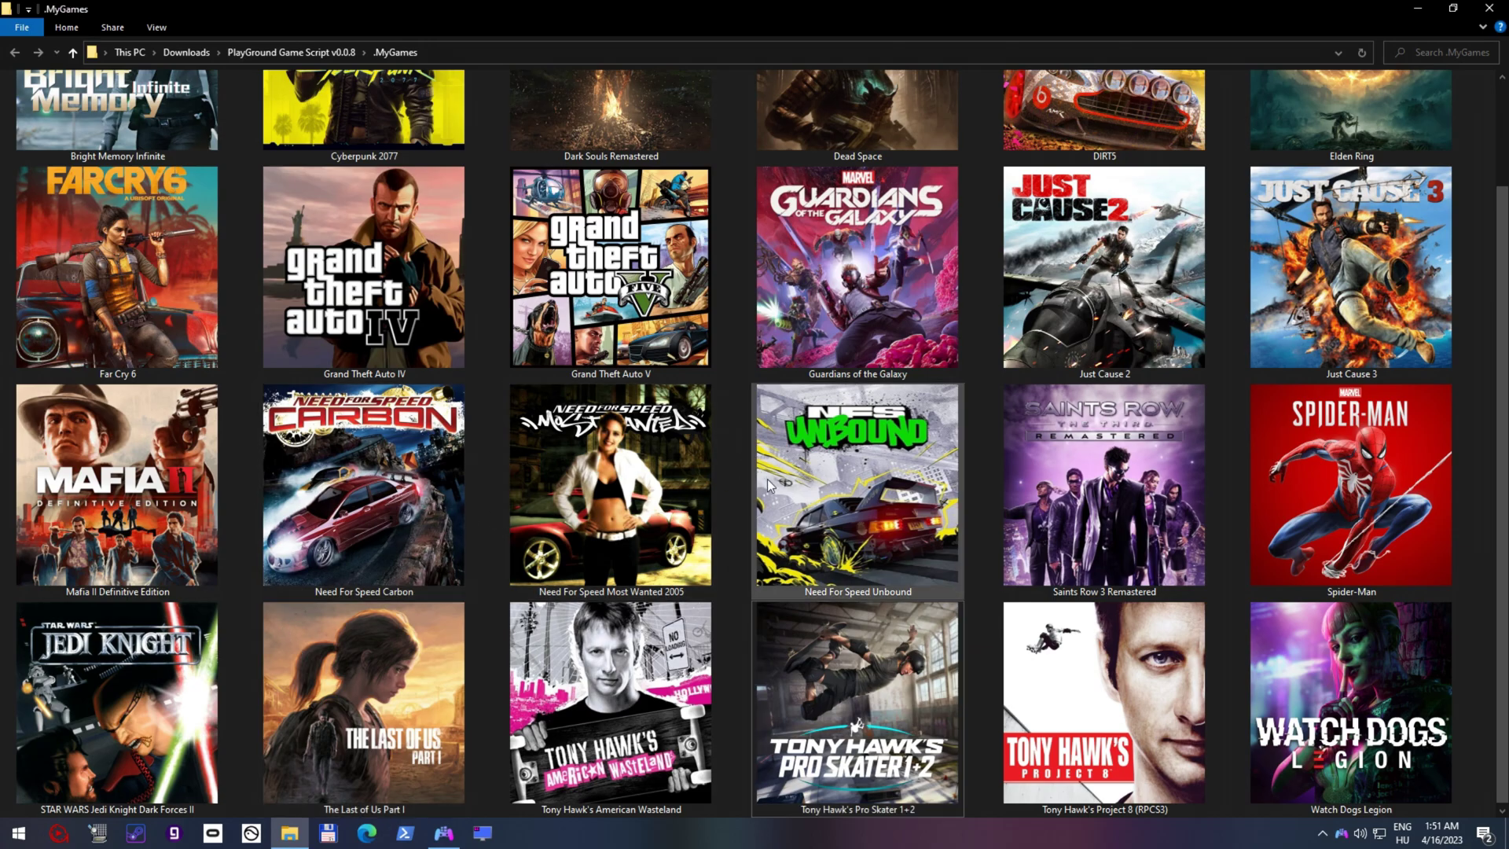
scroll(784, 490, "up", 2)
left_click(405, 428)
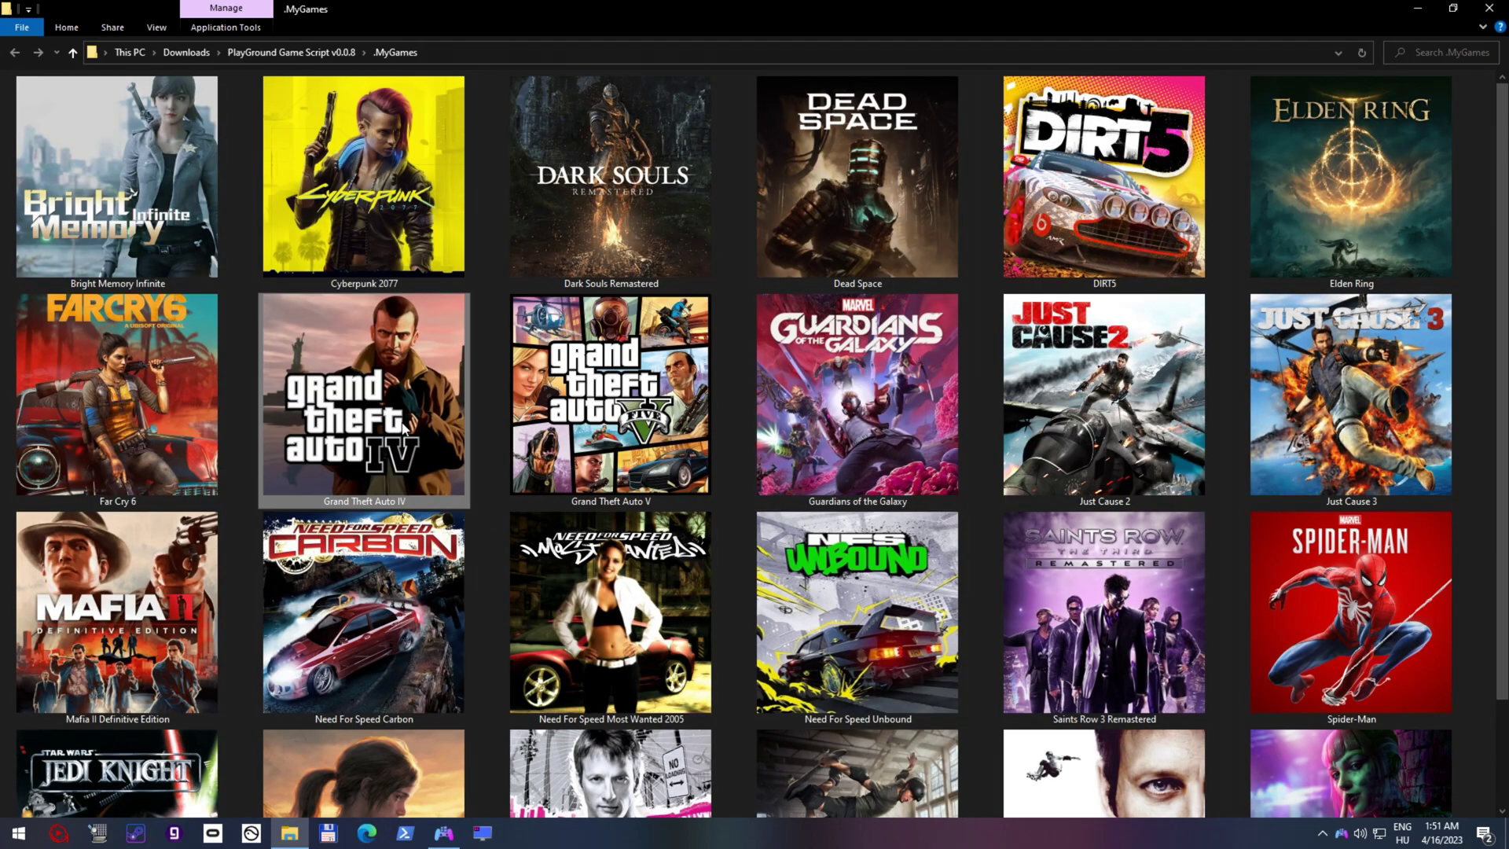
double_click(419, 376)
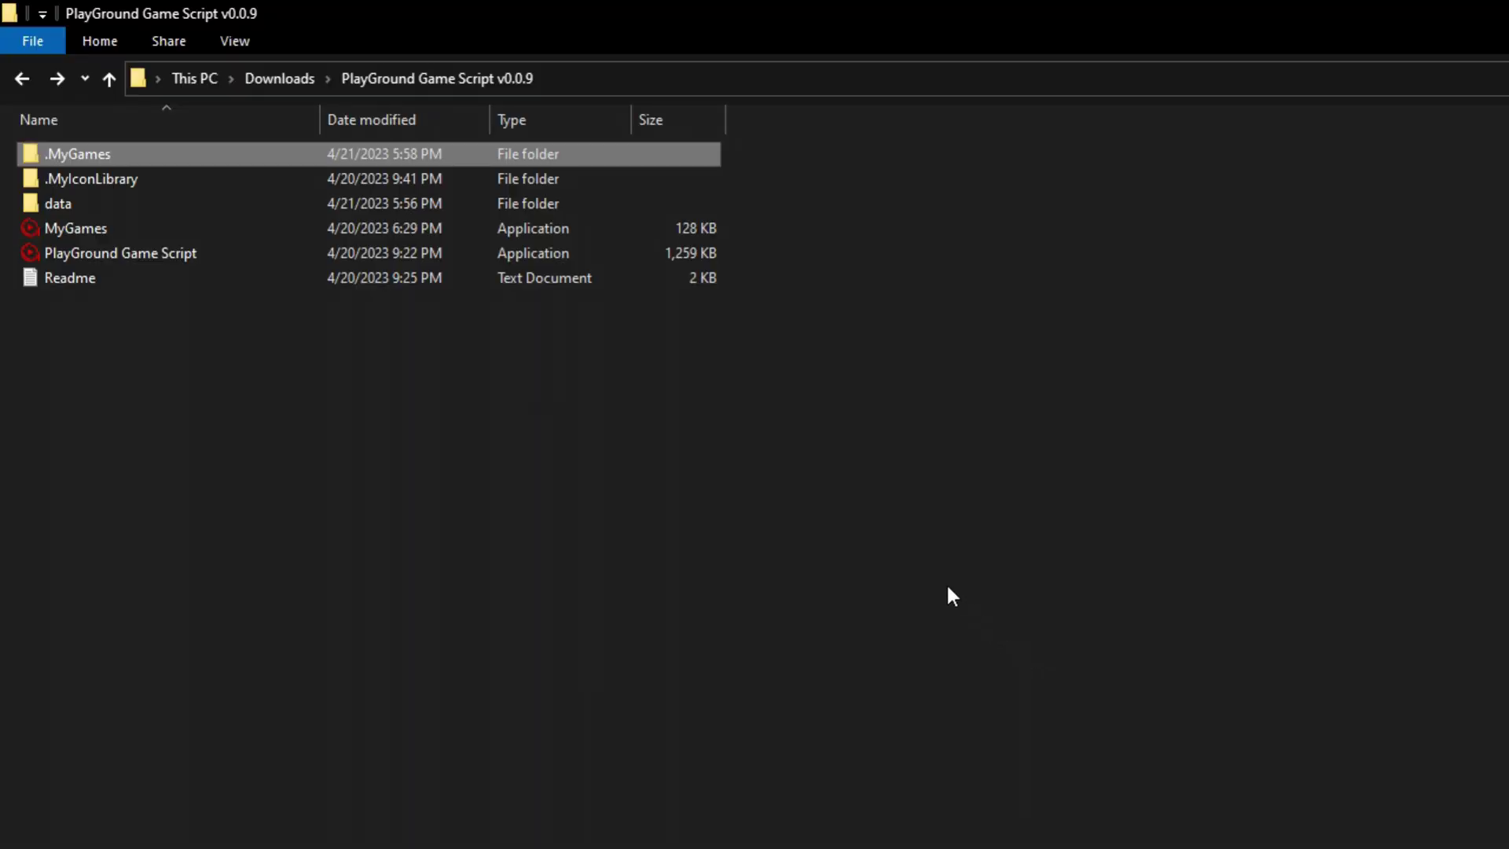
- Start PlayGround Game Script and locate the Cyberpunk2077 application in the Cyberpunk 2077\bin\x64 folder as the game to launch
double_click(574, 250)
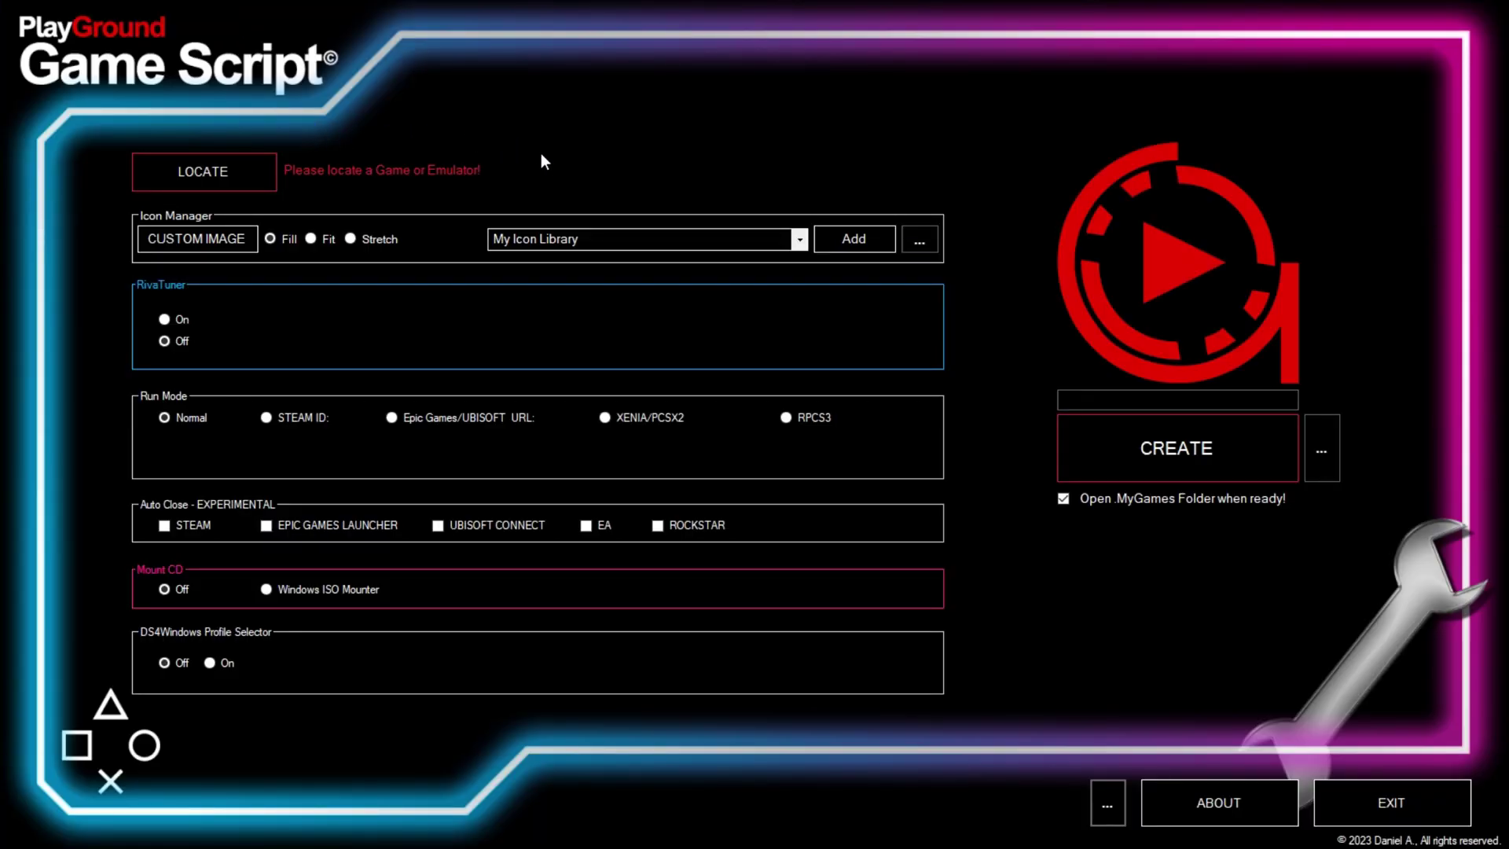
left_click(250, 174)
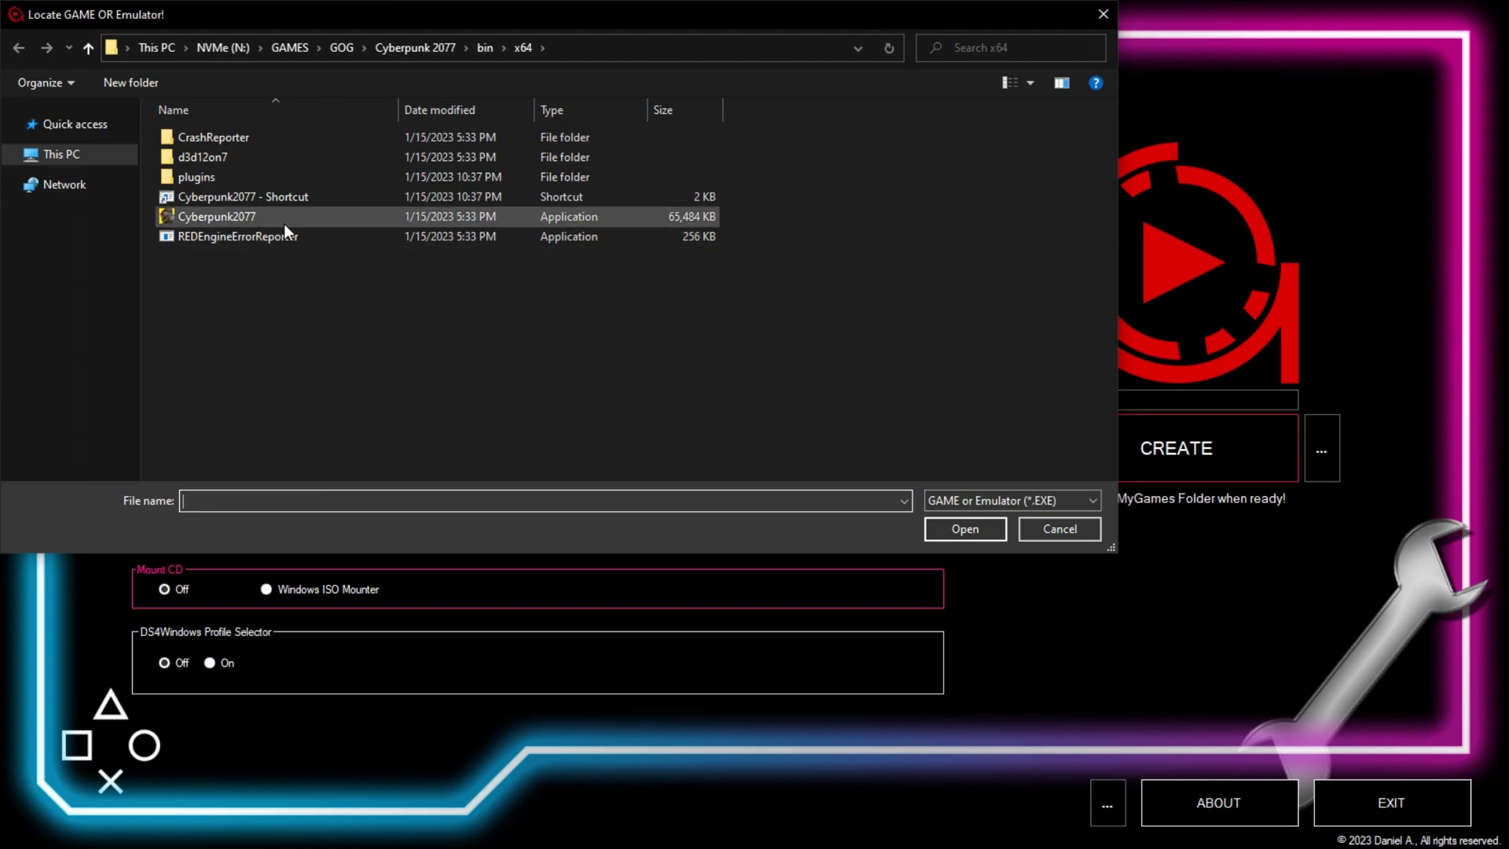
double_click(285, 220)
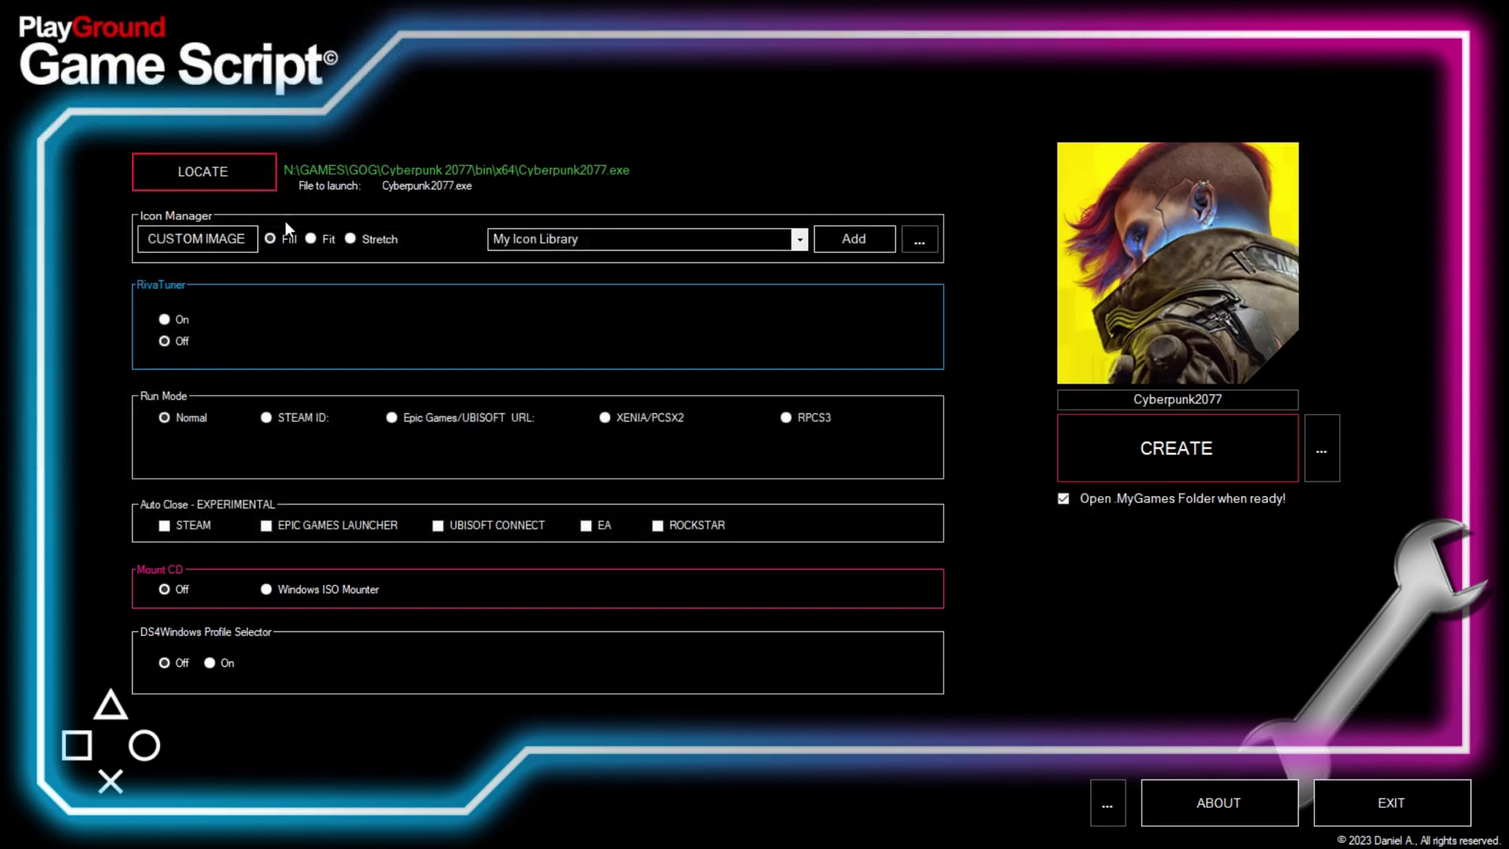
- Go through the images in My Icon Library and preview each available game cover
left_click(649, 242)
left_click(799, 238)
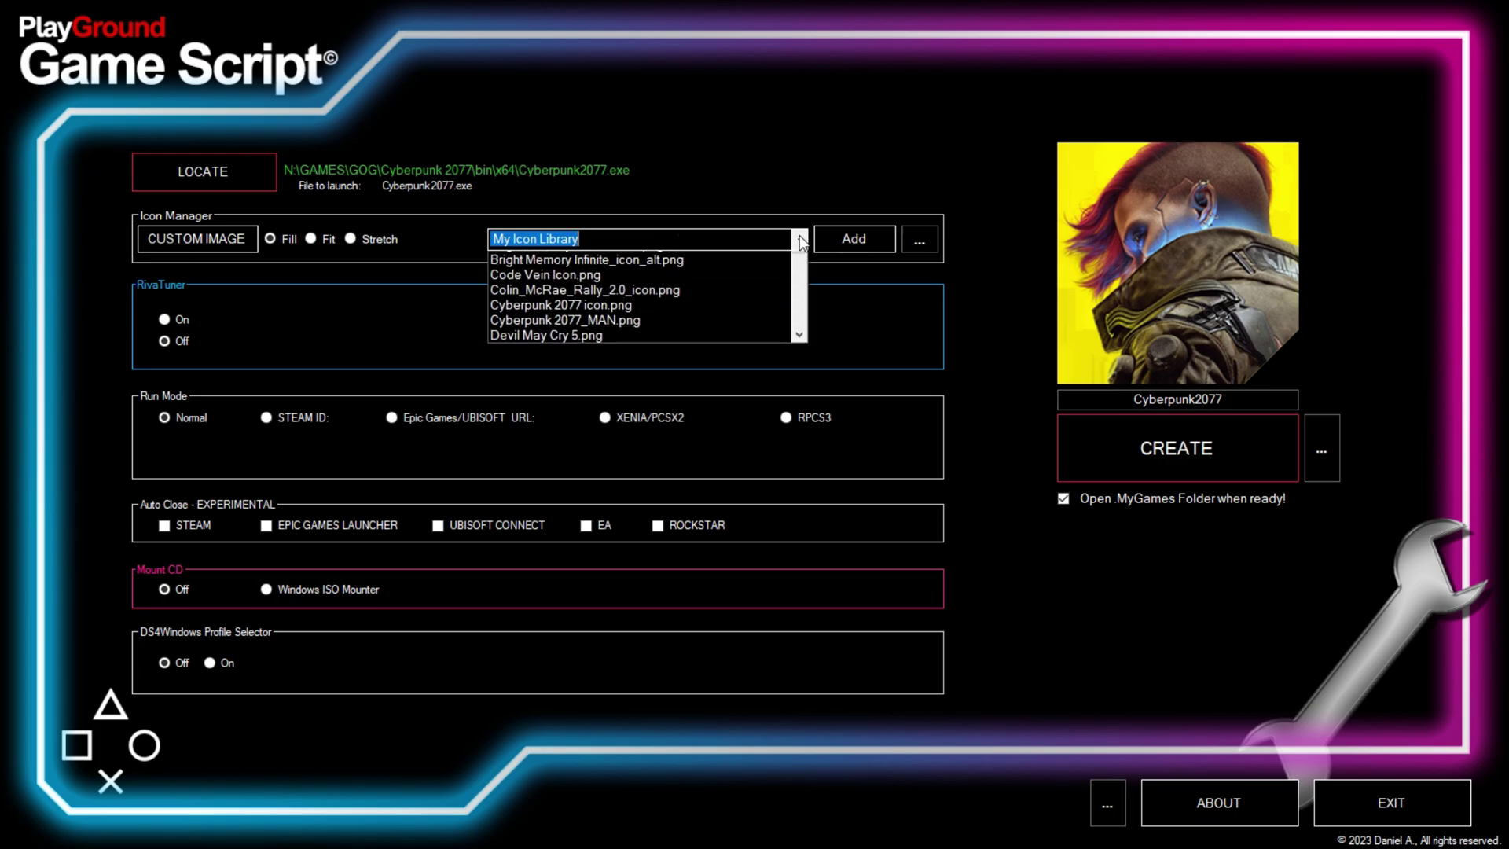
left_click(700, 256)
key("Down")
key("Down")
key("Down")
key("Down")
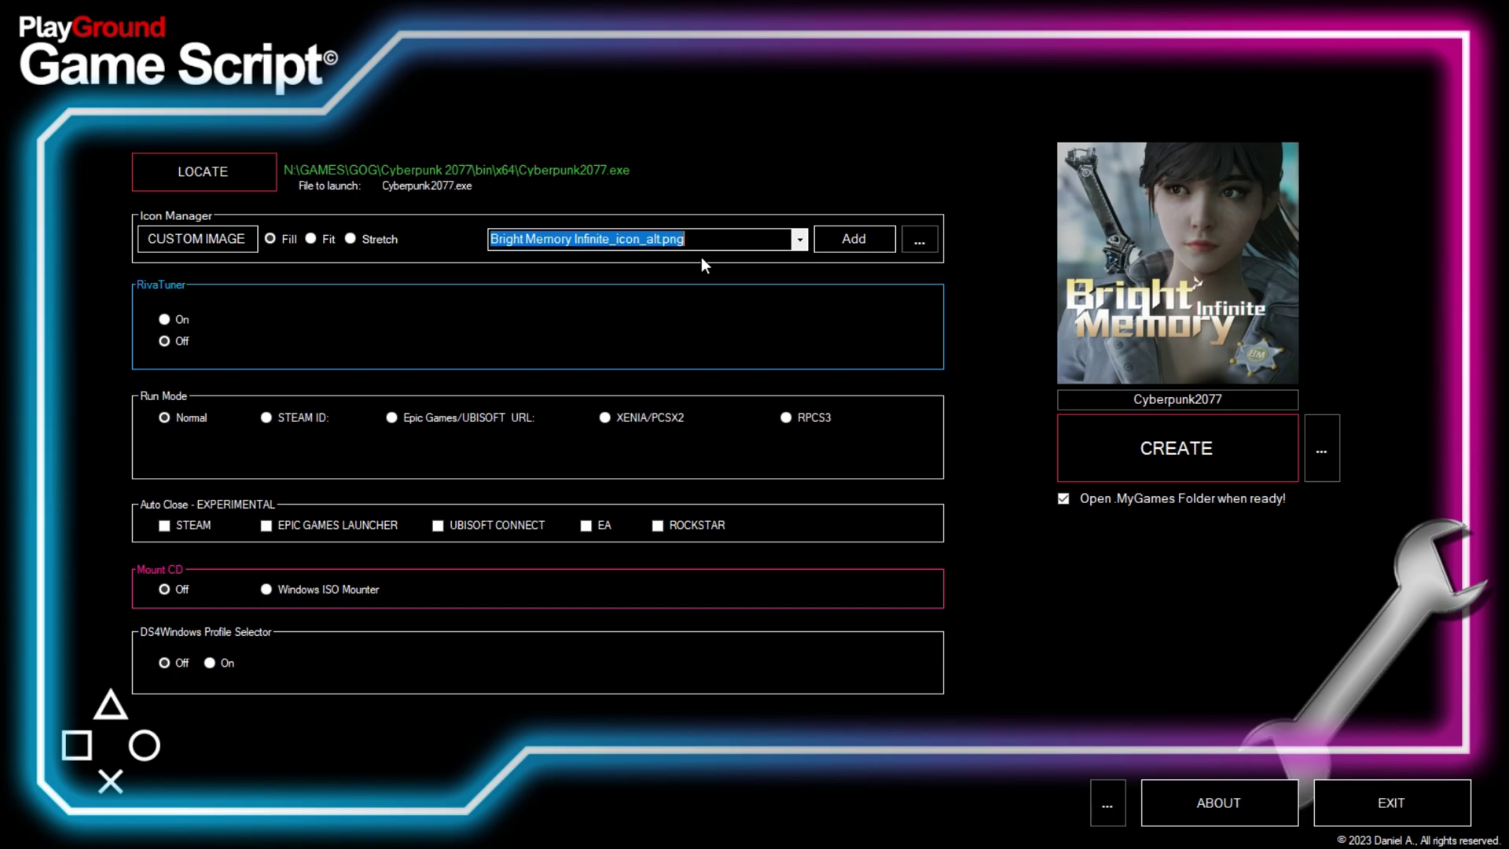
key("Down")
key("Down")
key("Down")
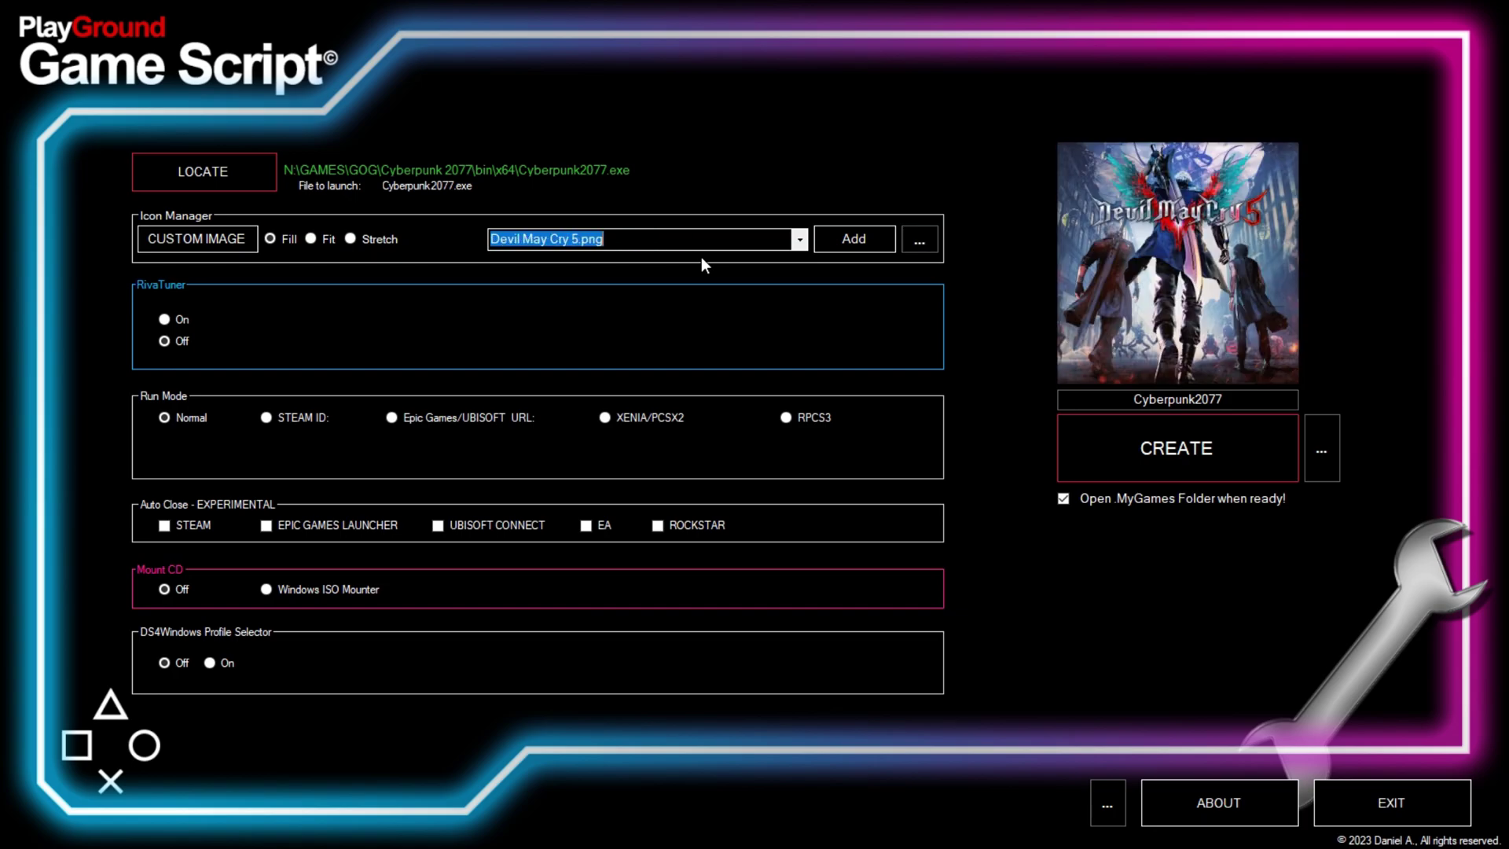
key("Down")
key("Down")
key("Down")
key("Down")
key("Down")
key("Down")
key("Down")
key("Down")
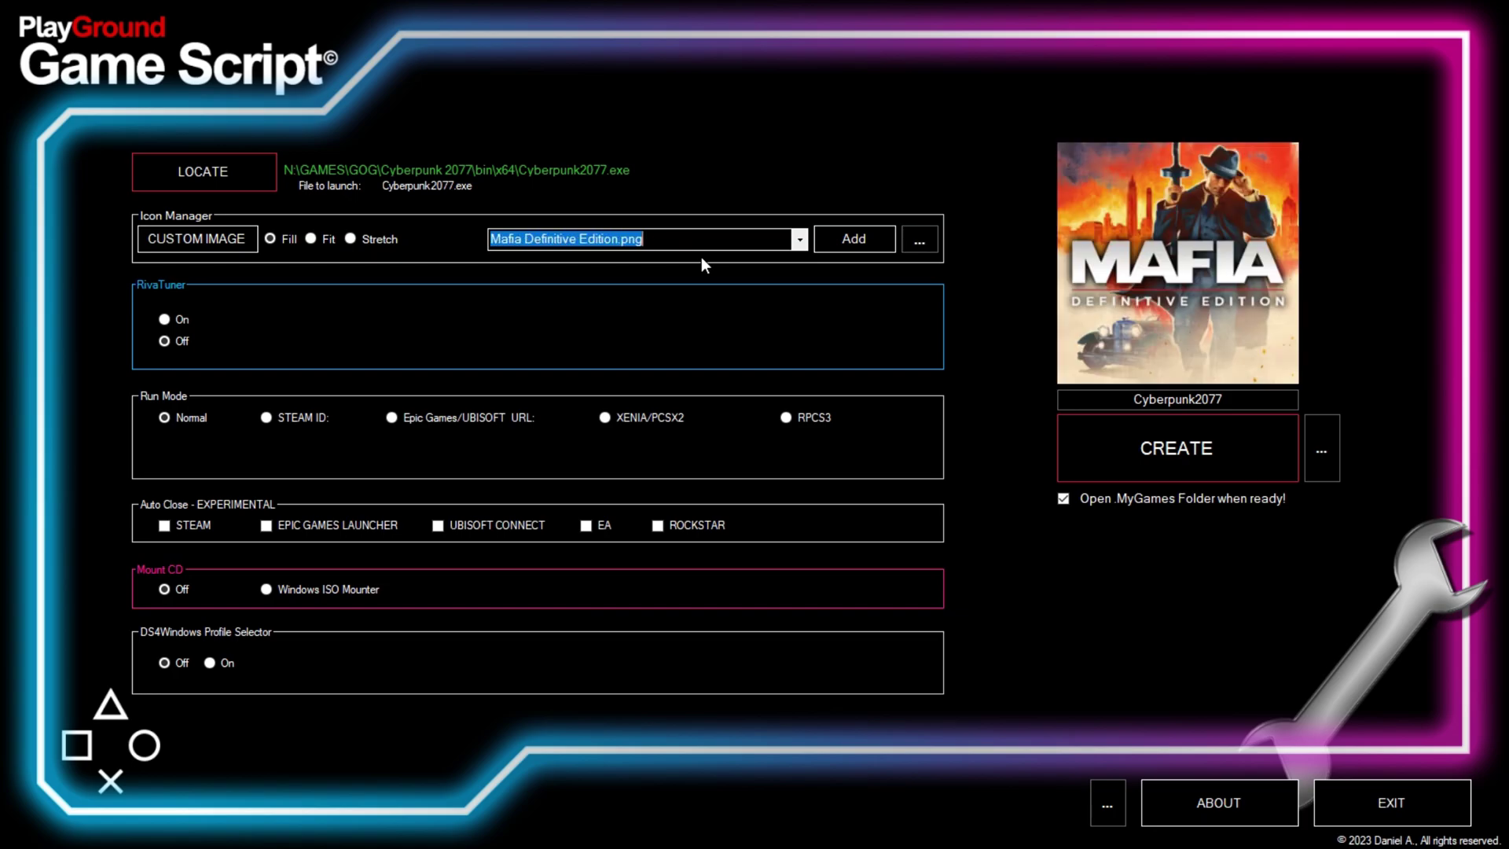
key("Down")
key("Down")
key("Down")
key("Down")
key("Down")
key("Down")
key("Down")
key("Down")
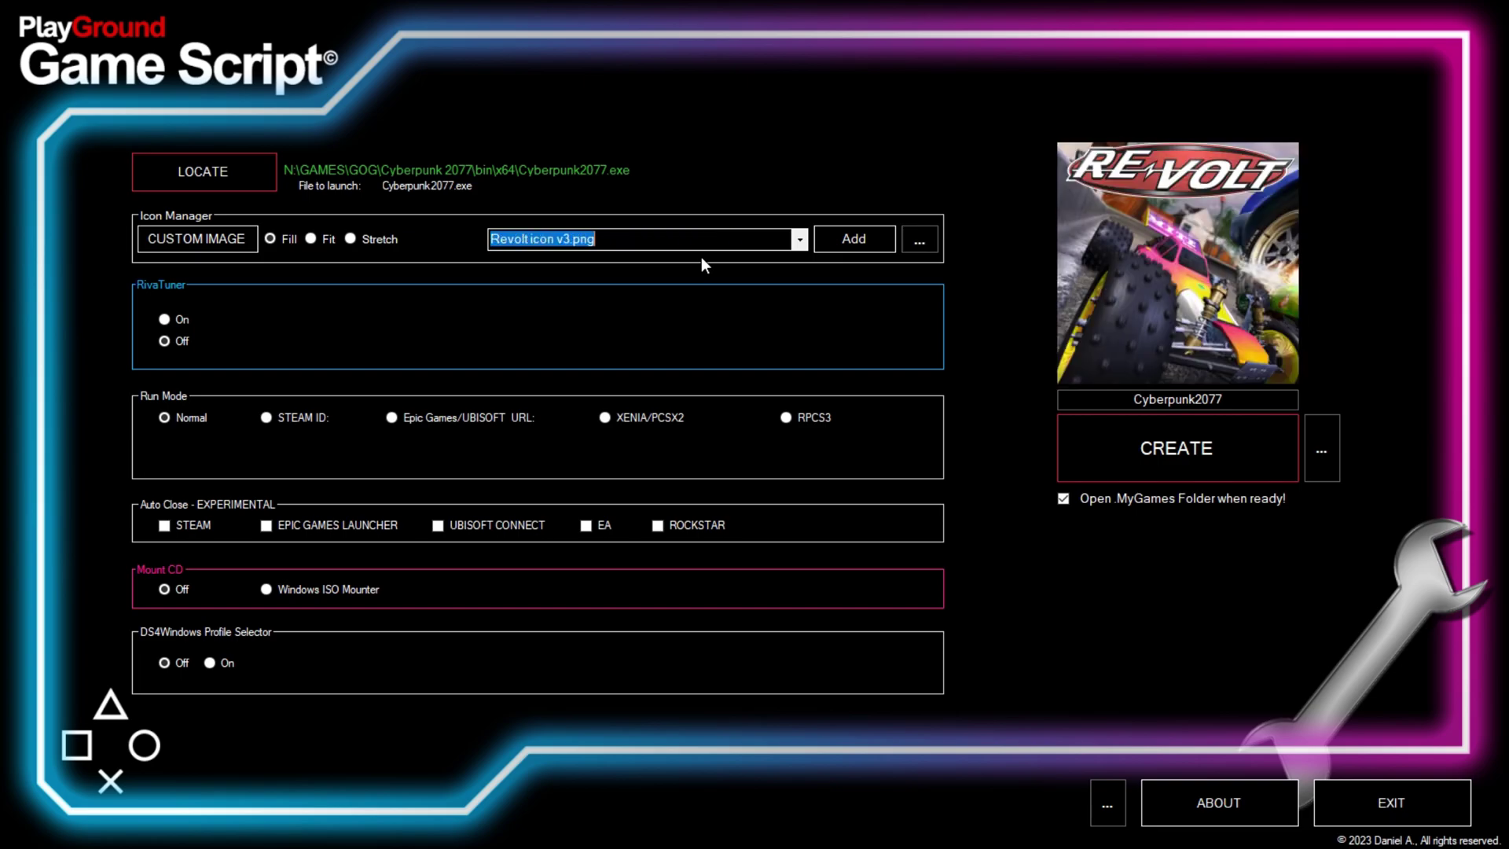
key("Down")
key("Down")
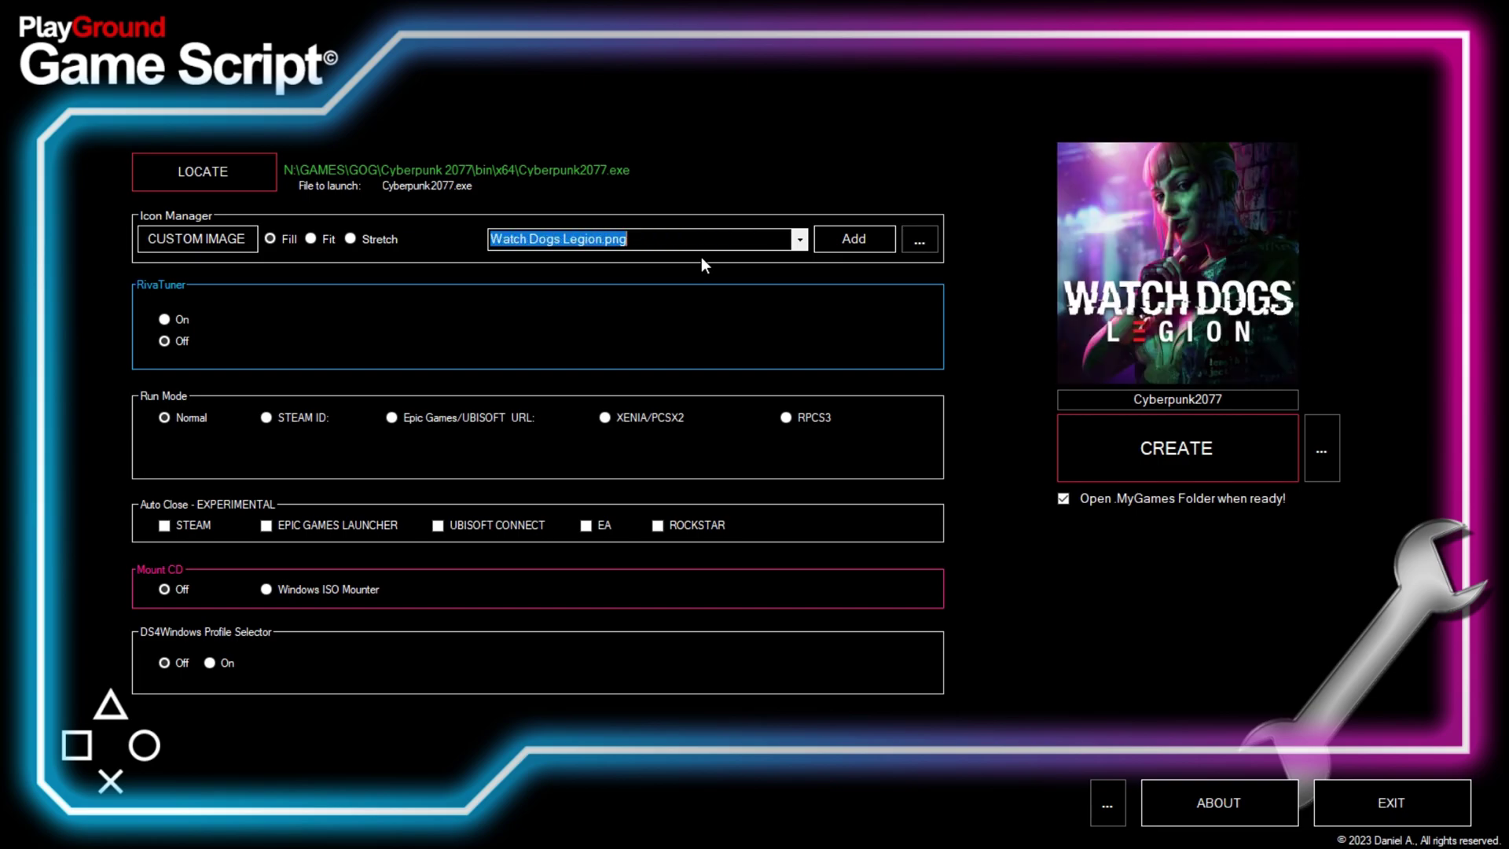
- Filter the icon library by "c" and choose Cyberpunk 2077 icon.png as the shortcut's icon
type("c")
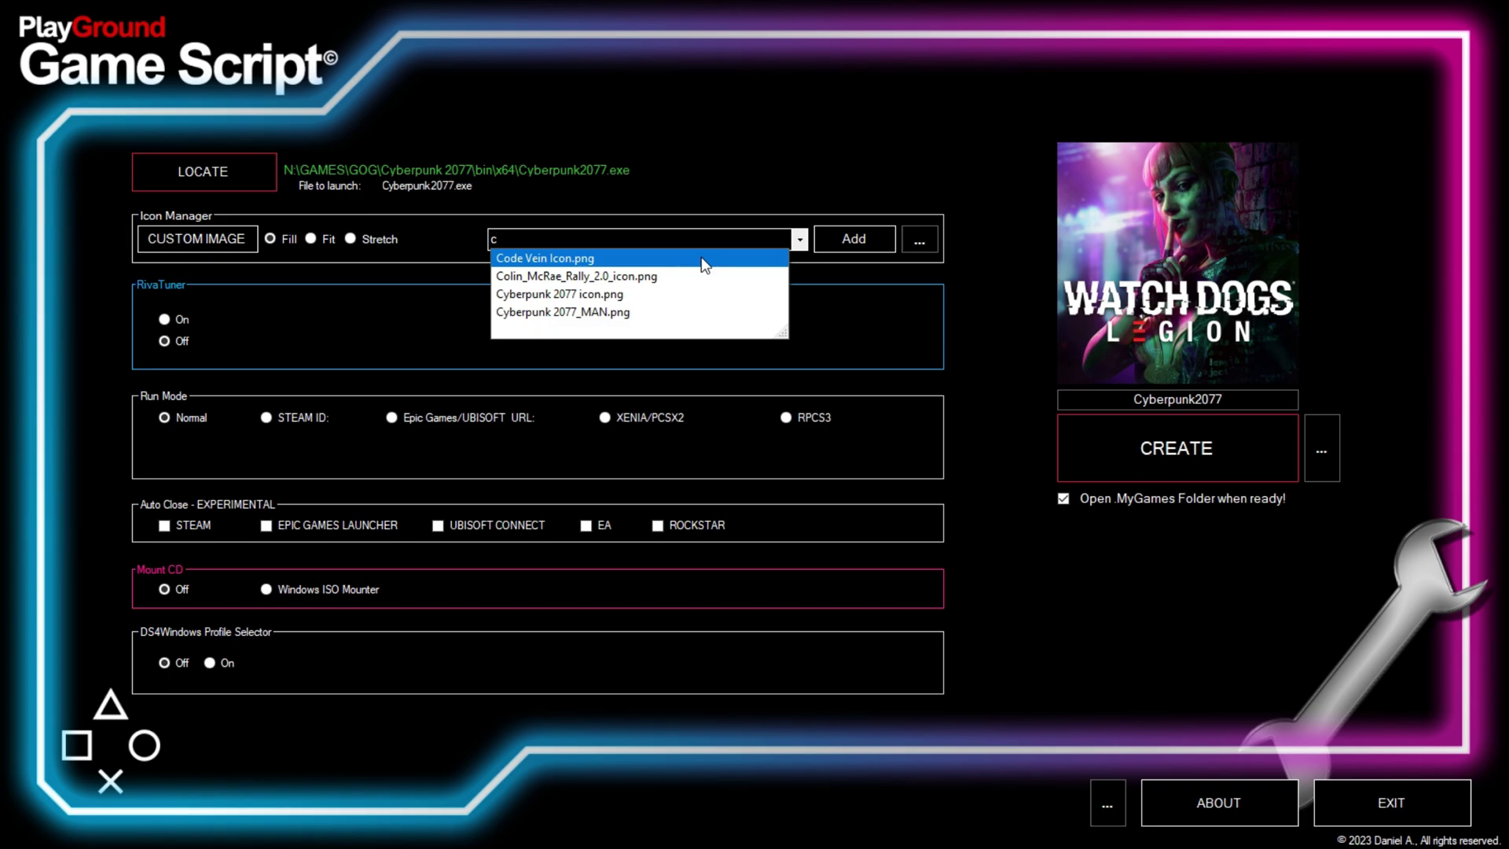
left_click(671, 295)
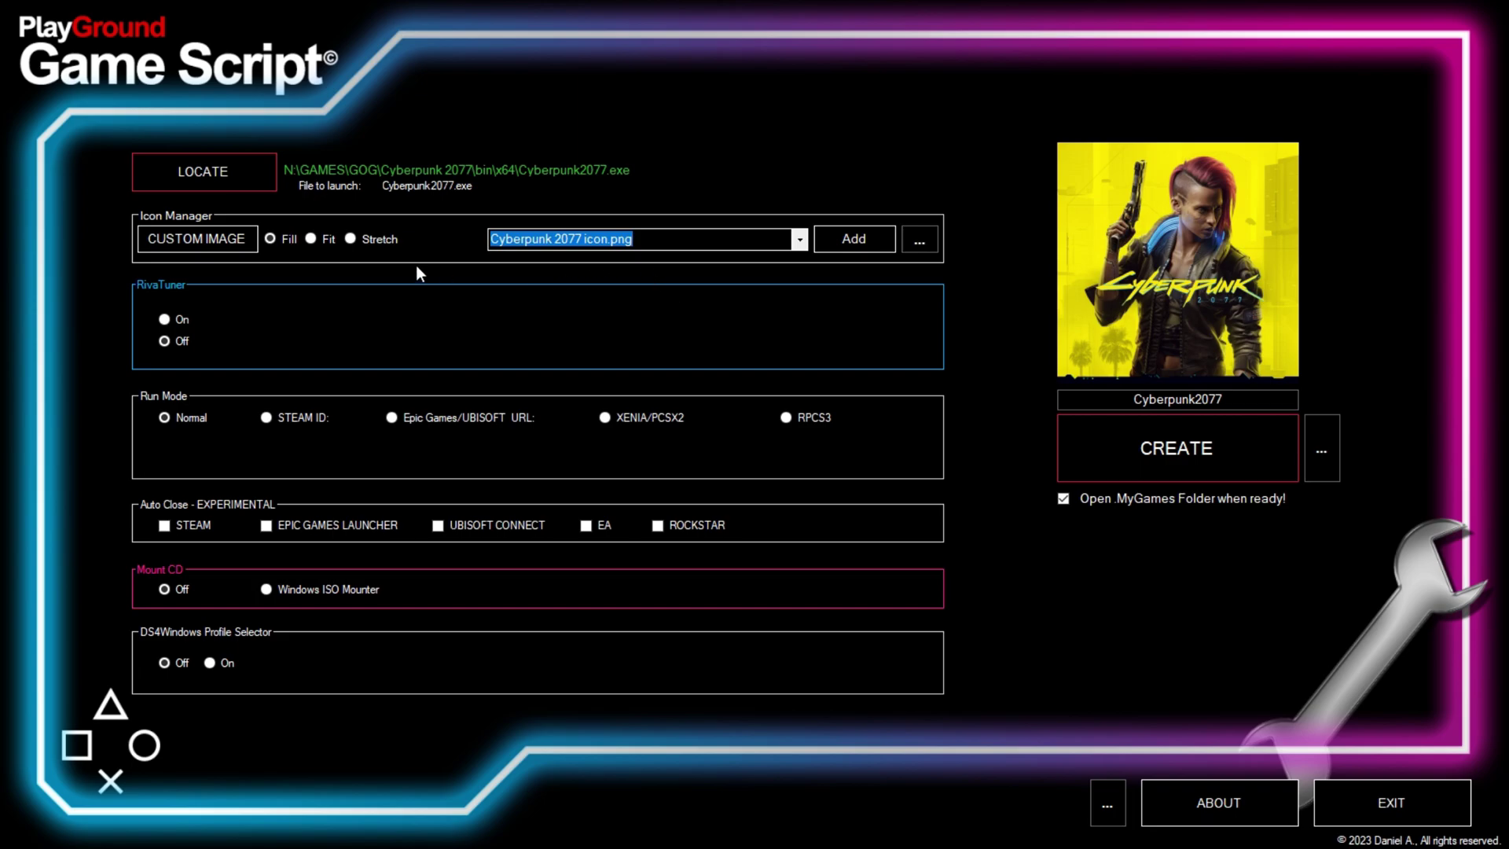
- Load the custom image cyberpunk-2077-uhdpaper.com-4K-54 from C:\GAMES\PICTURES as the shortcut's icon
left_click(234, 242)
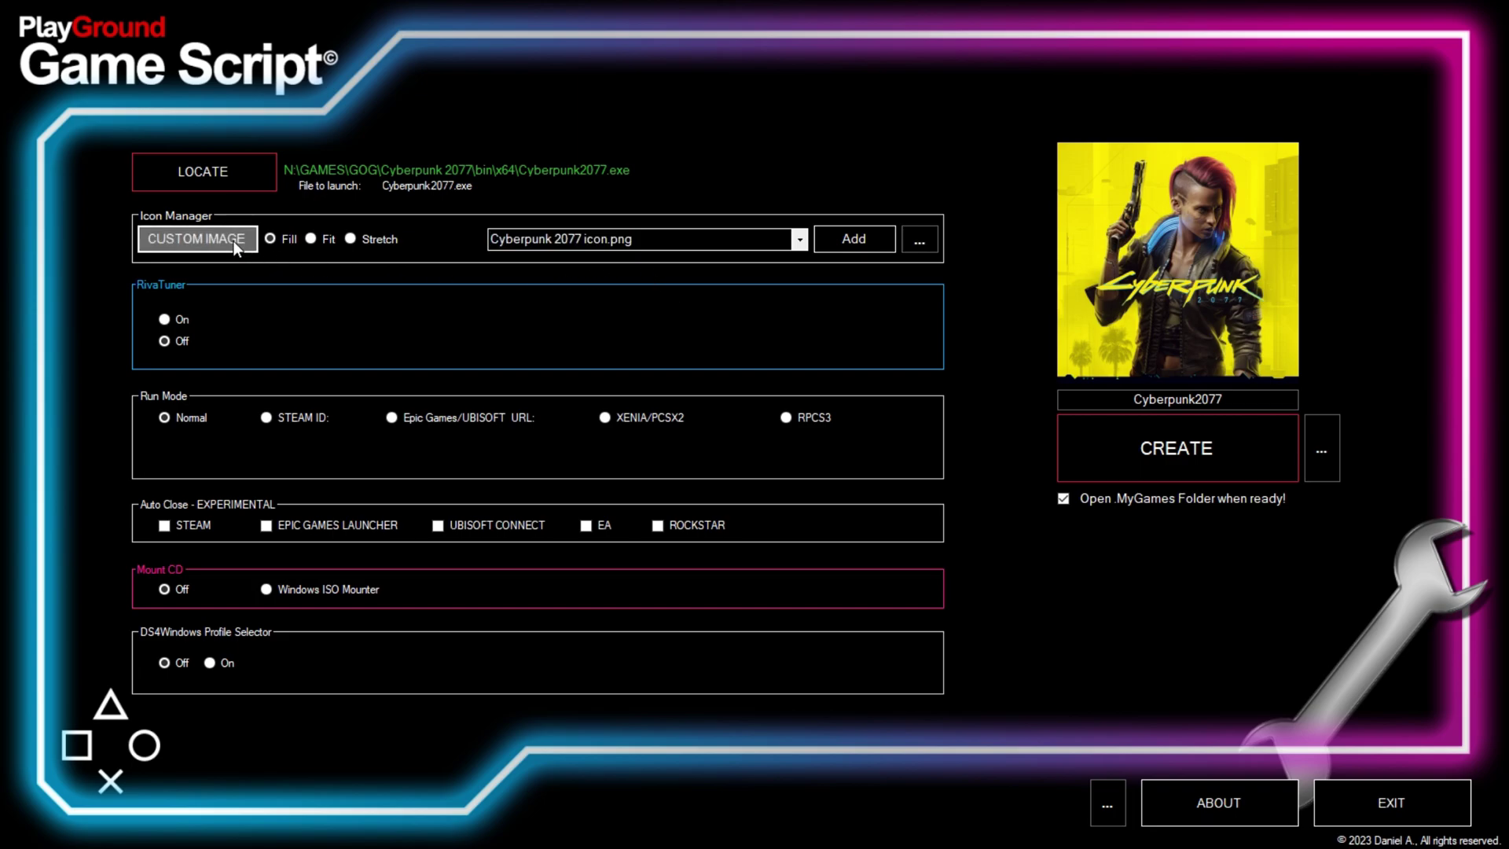
left_click(644, 51)
type("c:\\GAMES\\PICTURES\\")
key("Return")
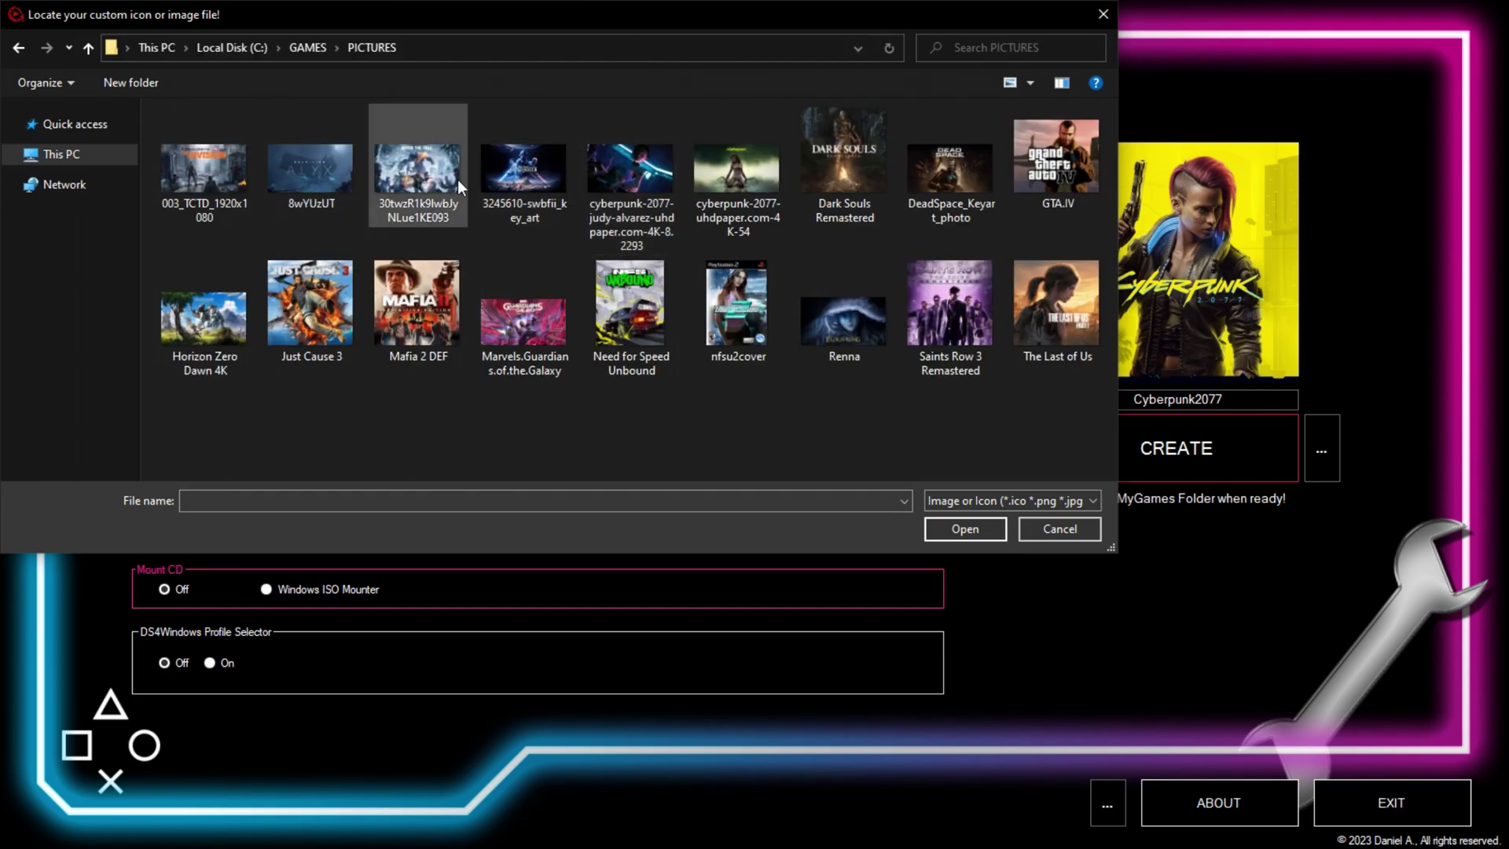
double_click(729, 184)
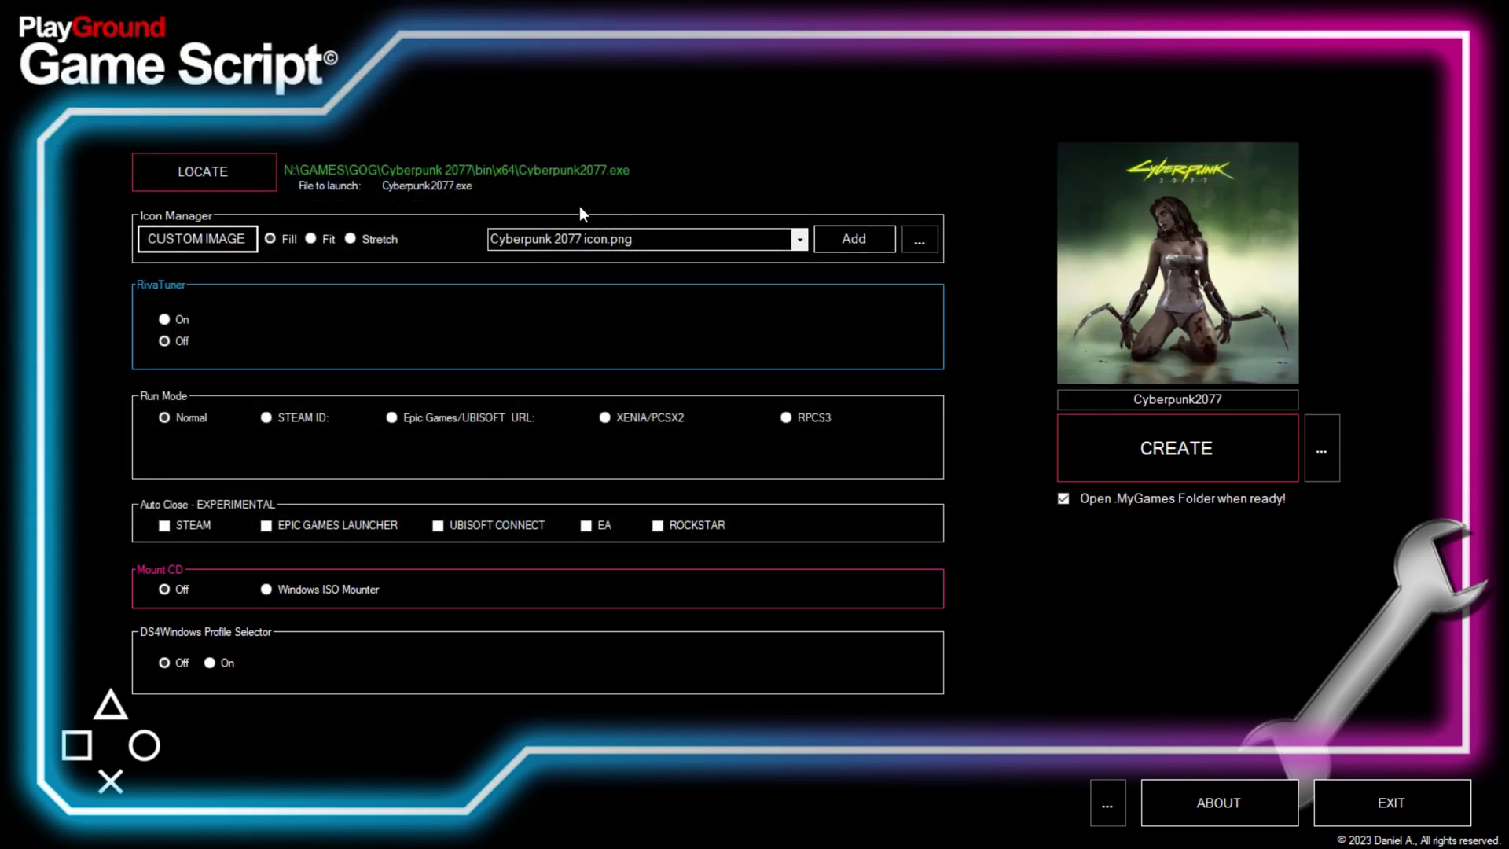
left_click(316, 237)
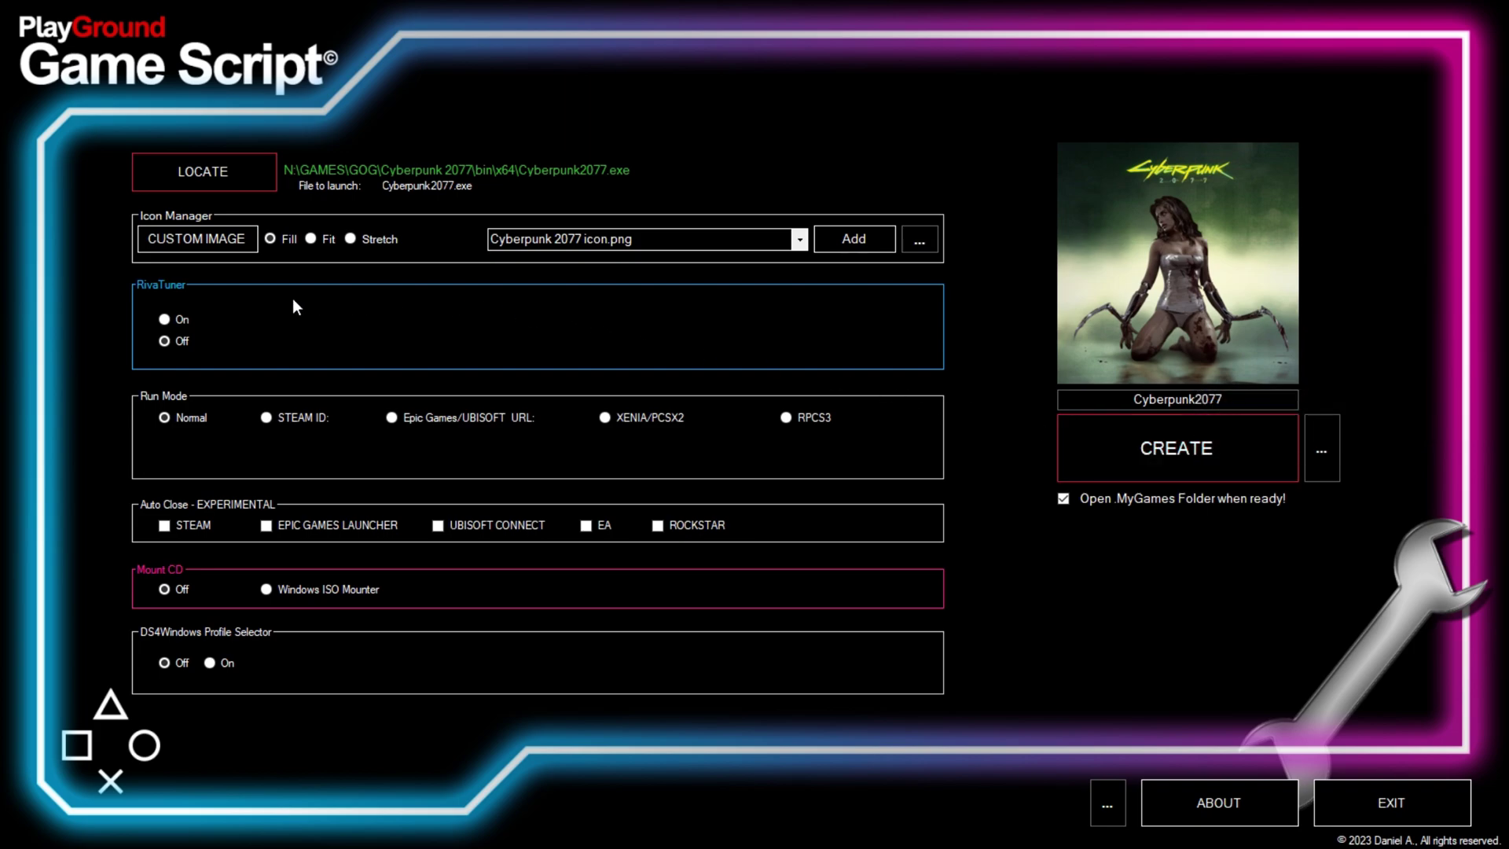
- Turn on RivaTuner with the framerate and frametime graph shown, and enable the DS4Windows profile selector with the ps4 profile
left_click(183, 318)
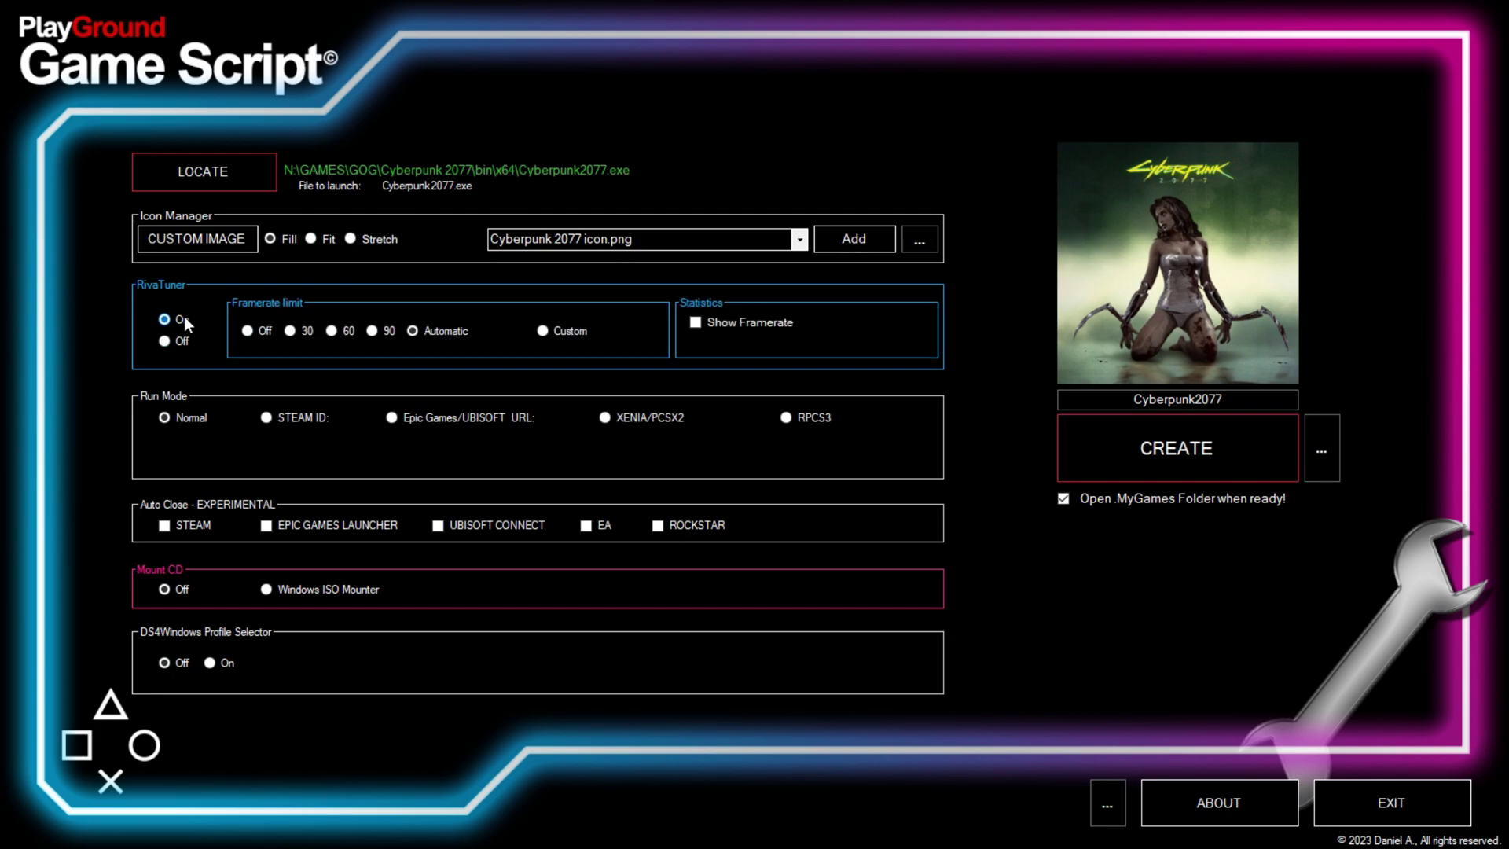
mouse_move(422, 332)
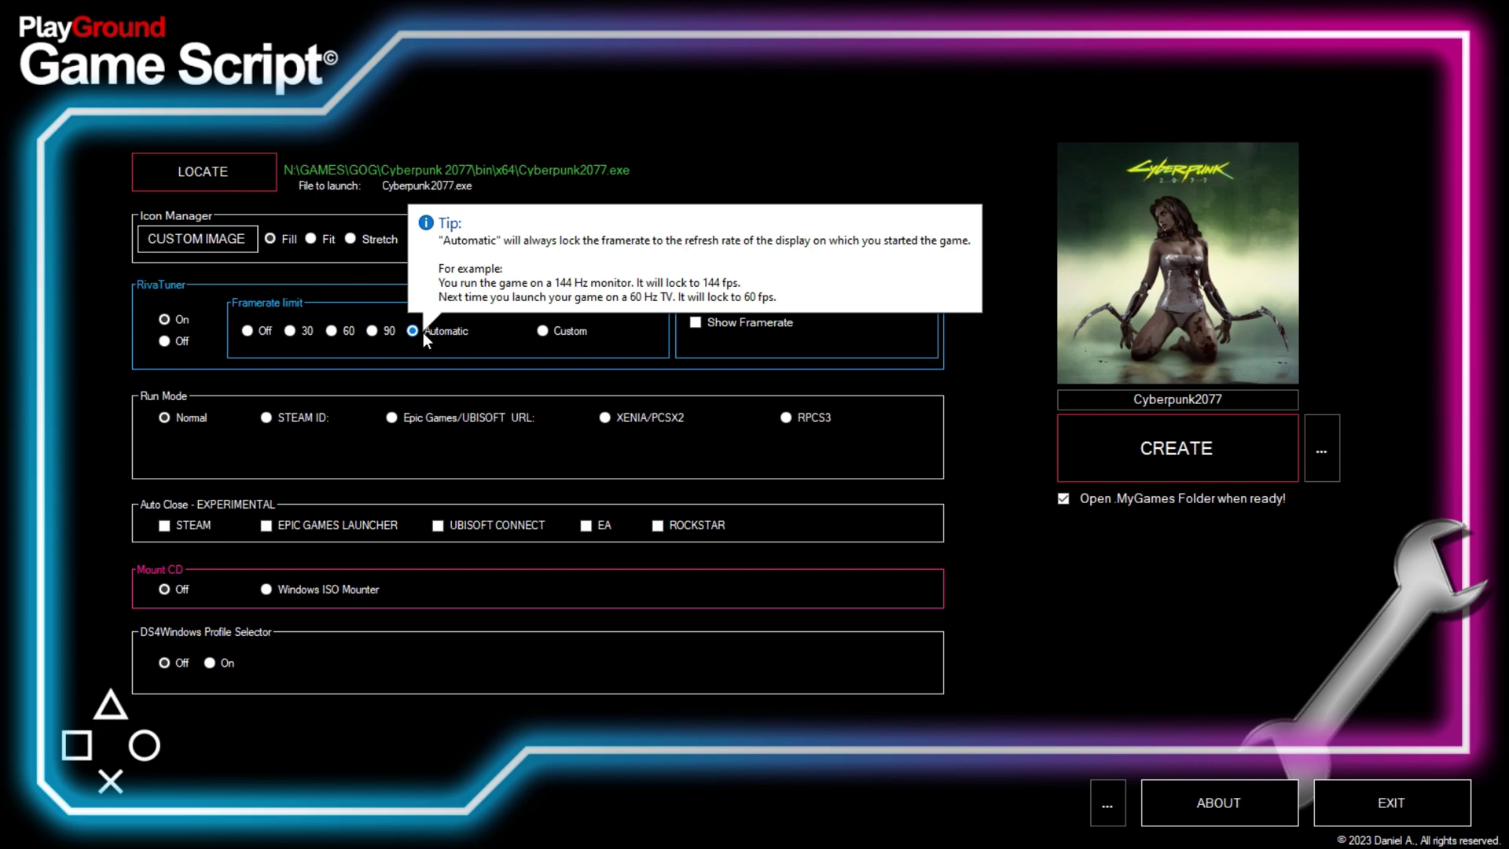
left_click(719, 323)
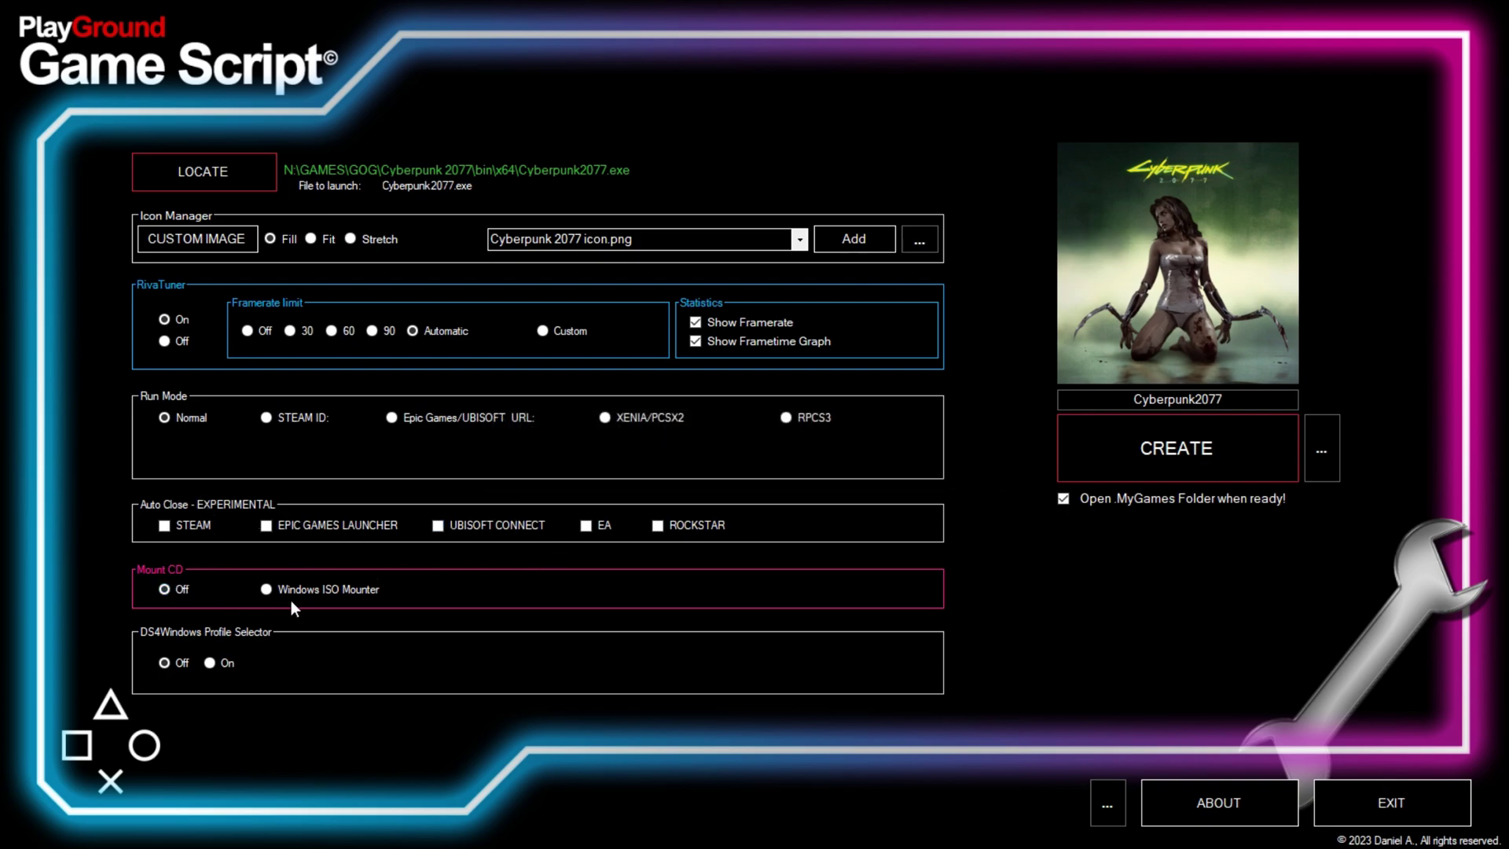
left_click(211, 664)
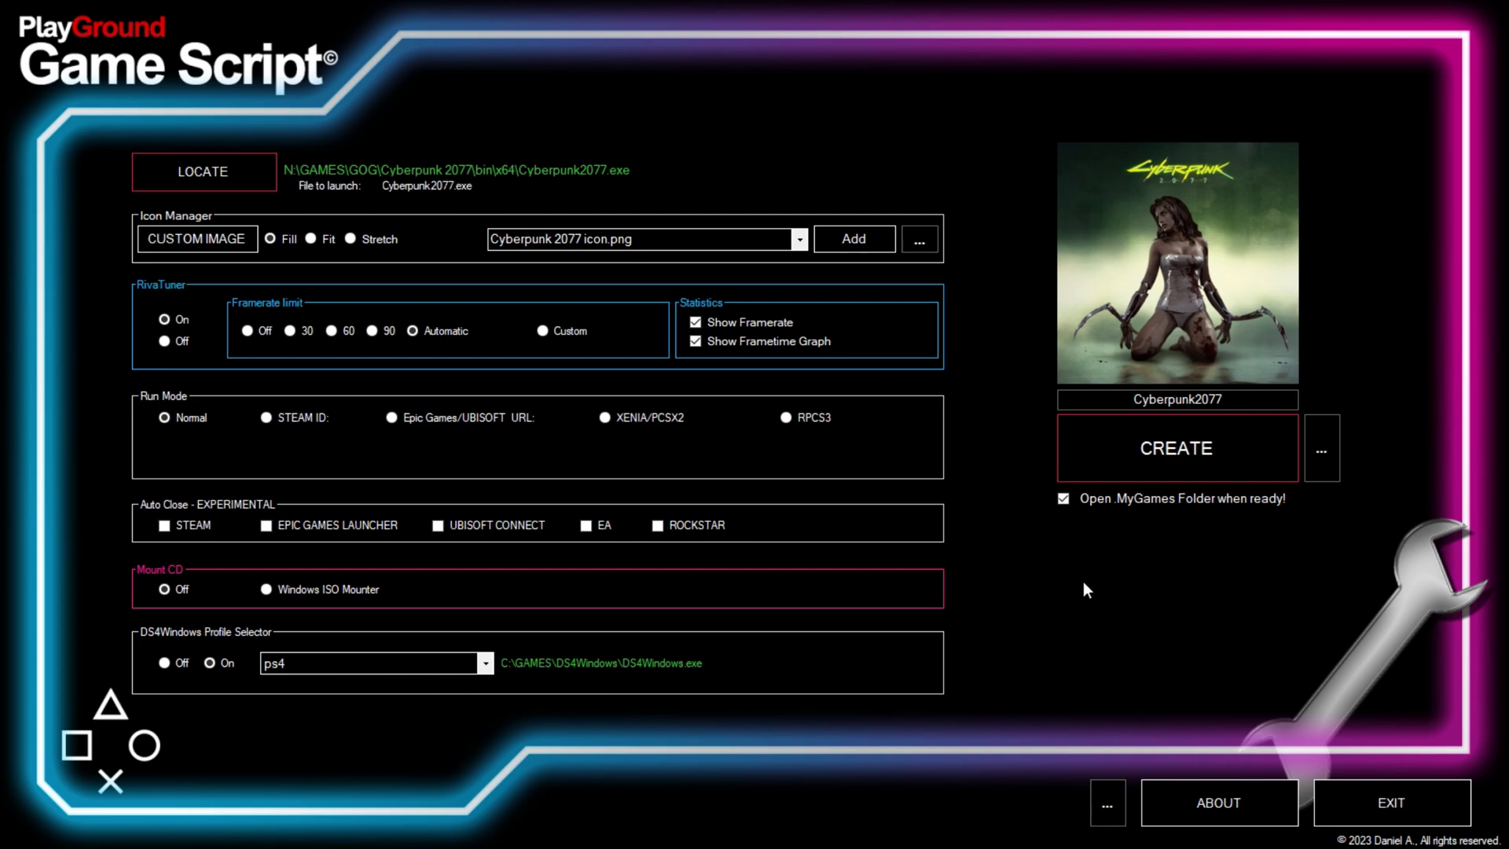
- Create the game shortcut under the name Cyberpunk 2077 and launch the game from the .MyGames folder
left_click(1198, 400)
left_click(1252, 398)
left_click(1258, 435)
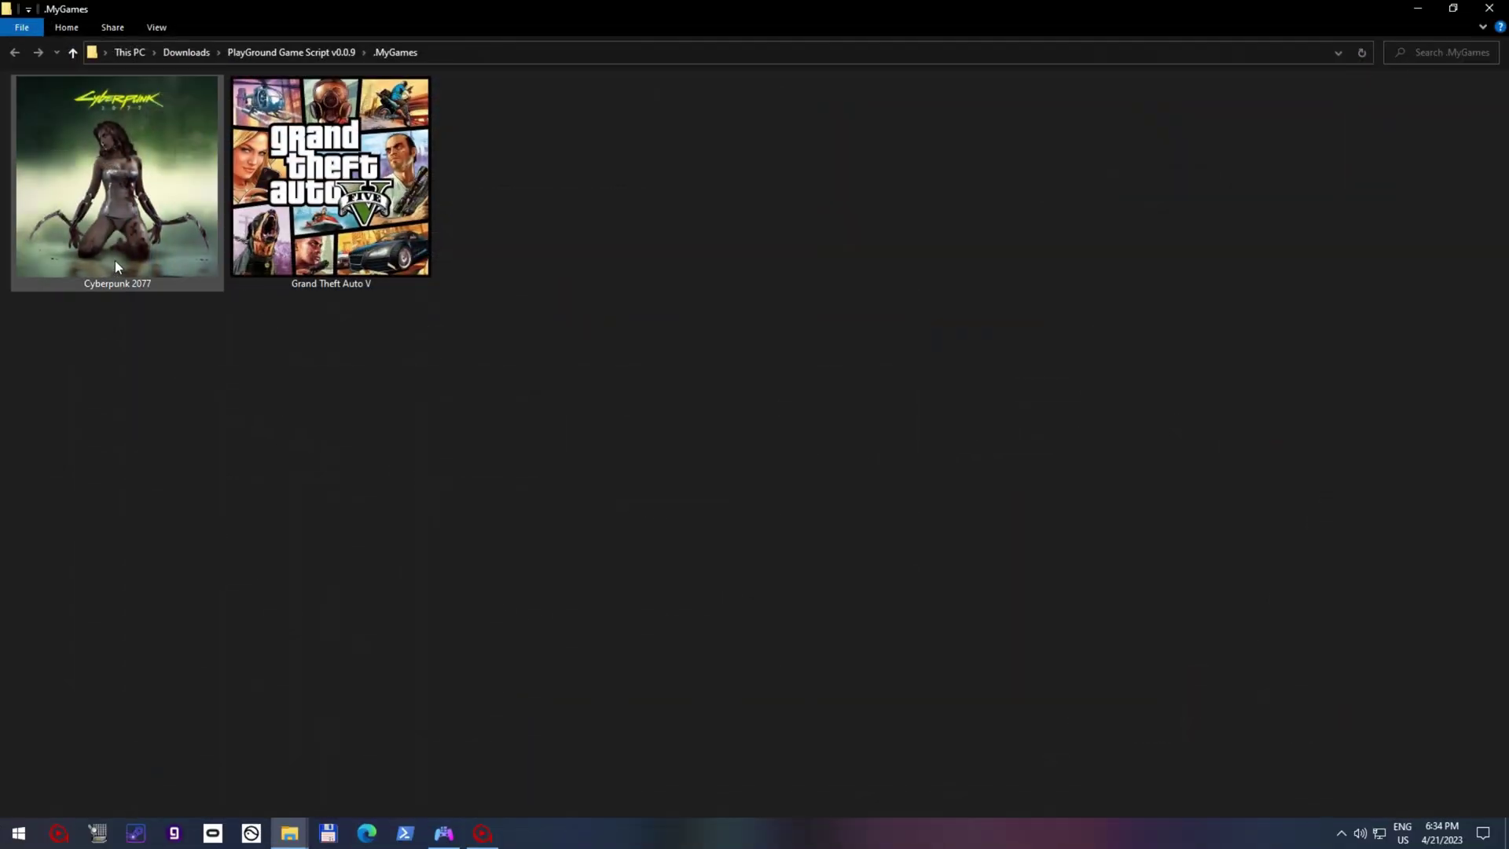
double_click(124, 199)
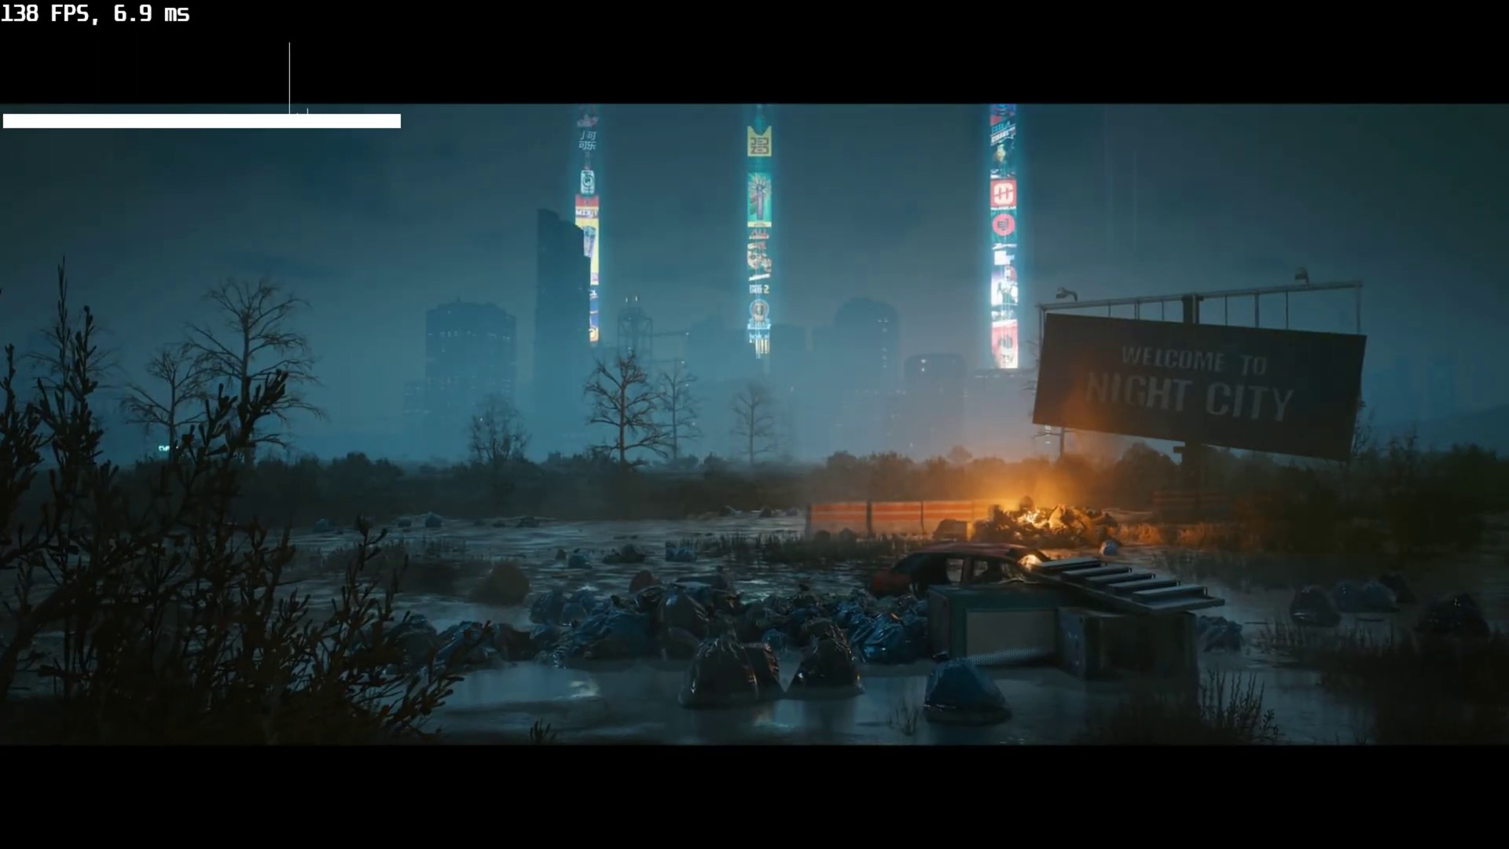
- Switch back to PlayGround Game Script and locate DIRT5 in N:\GAMES\SteamLibrary\steamapps\common\DIRT 5 as the file to launch
key("space")
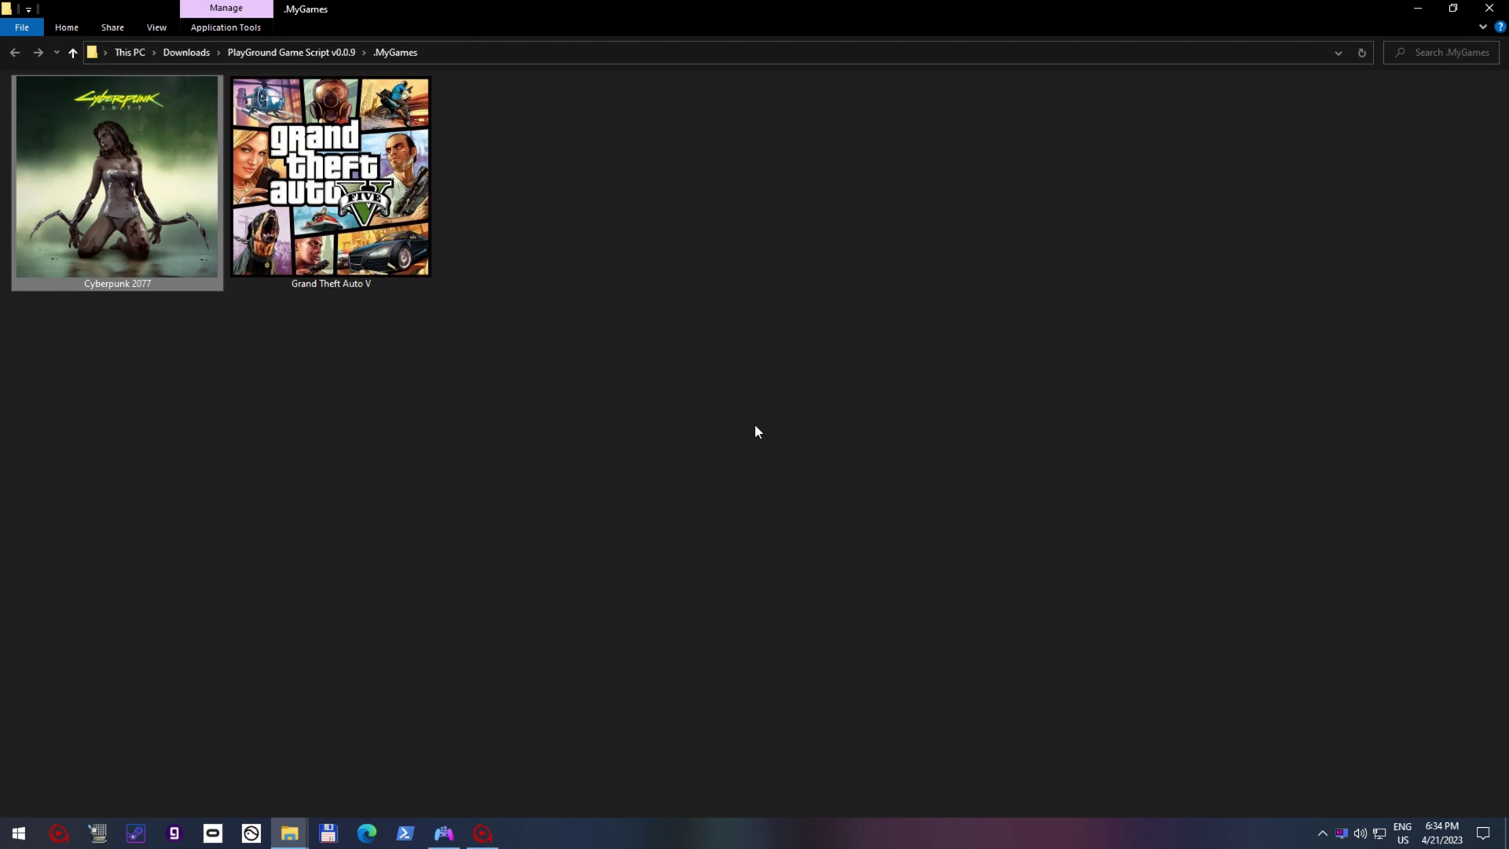
left_click(485, 835)
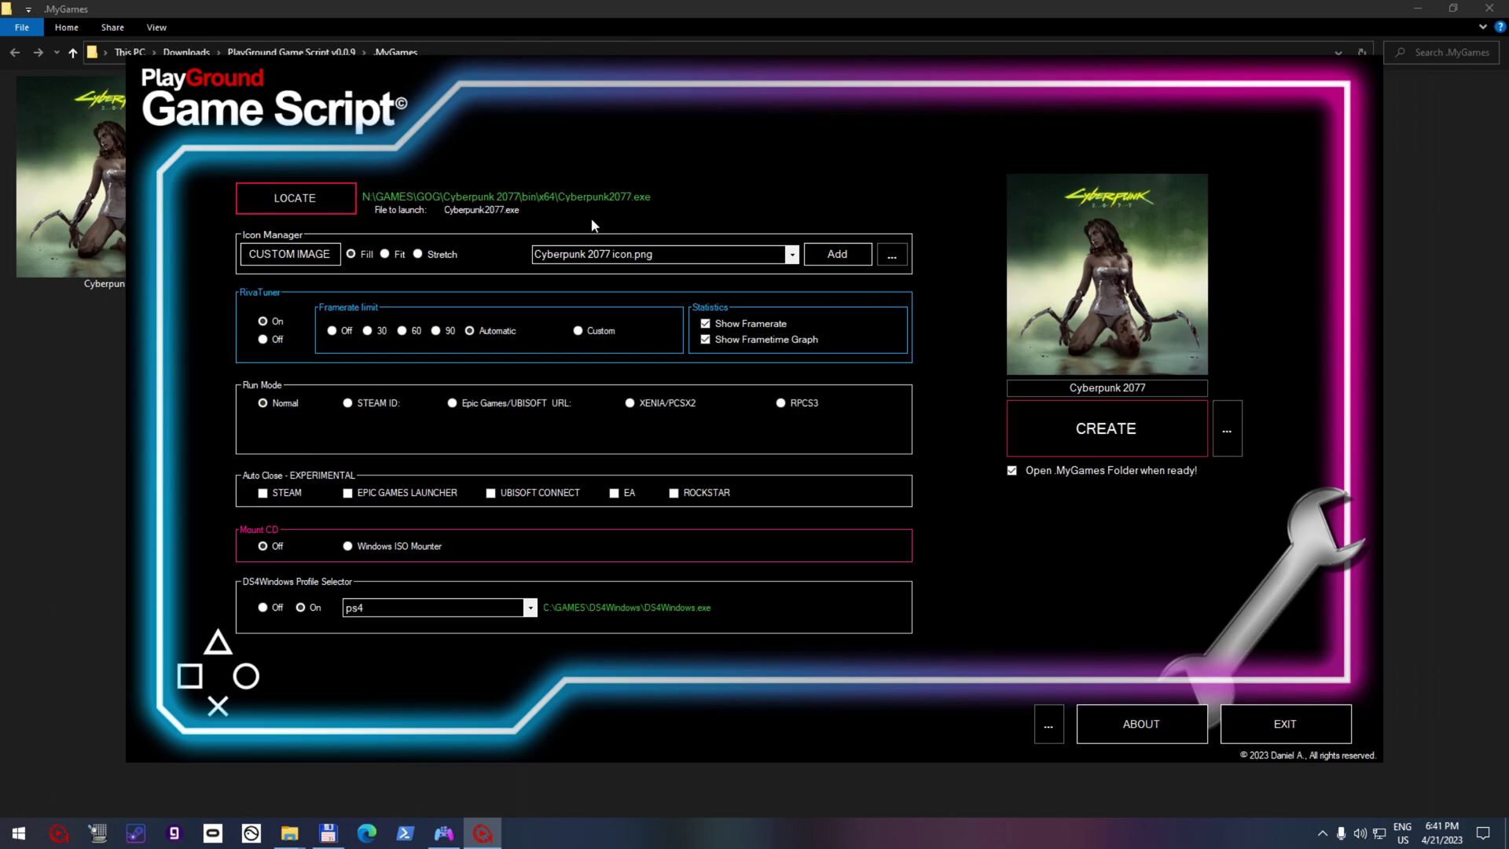
left_click(308, 197)
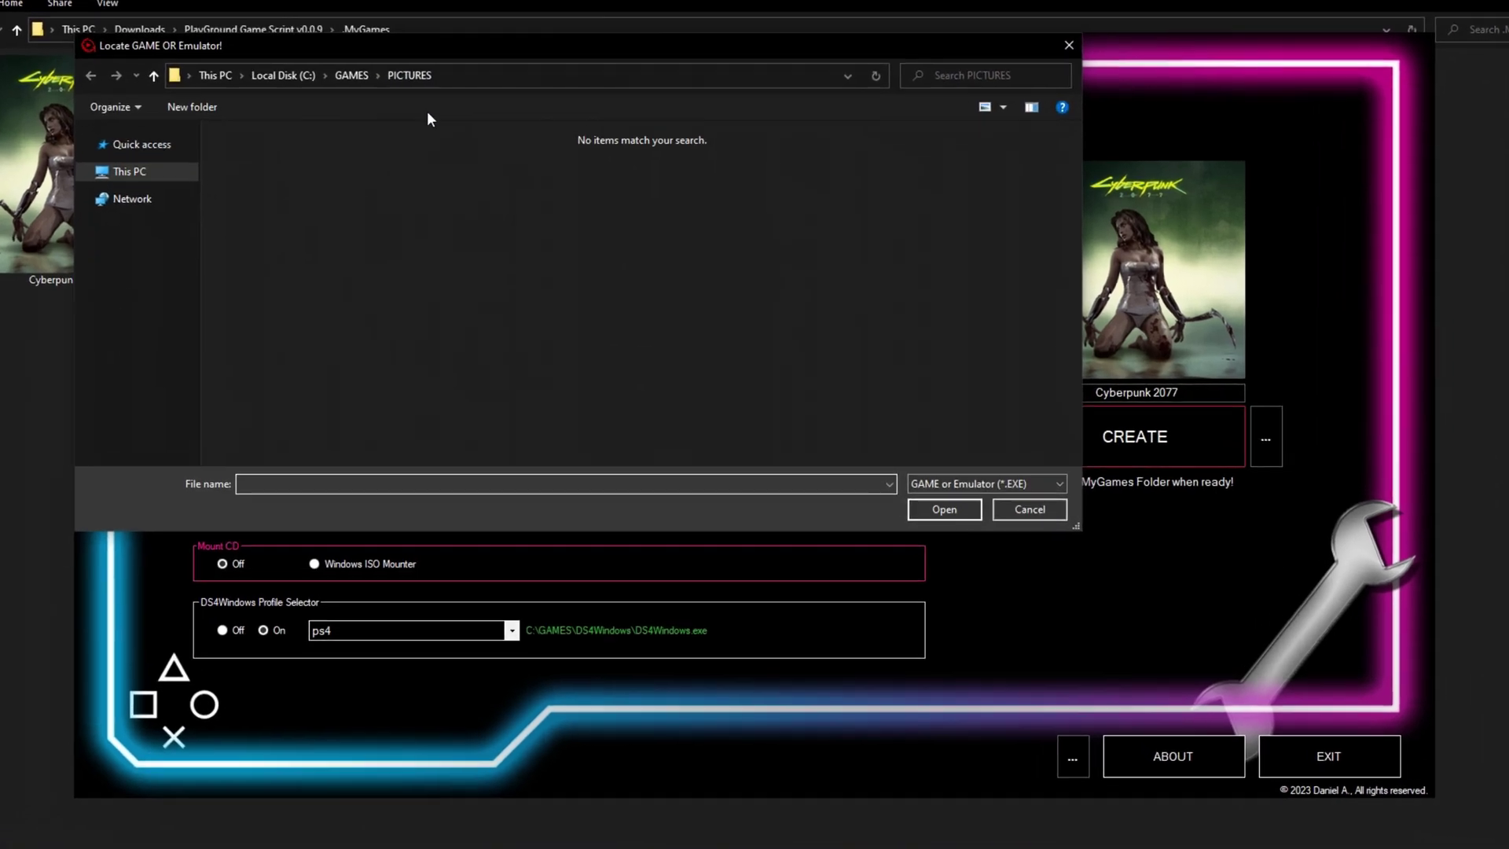
left_click(486, 72)
type("N:\\GAMES\\SteamLibrary\\steamapps\\common\\DIRT 5")
key("Return")
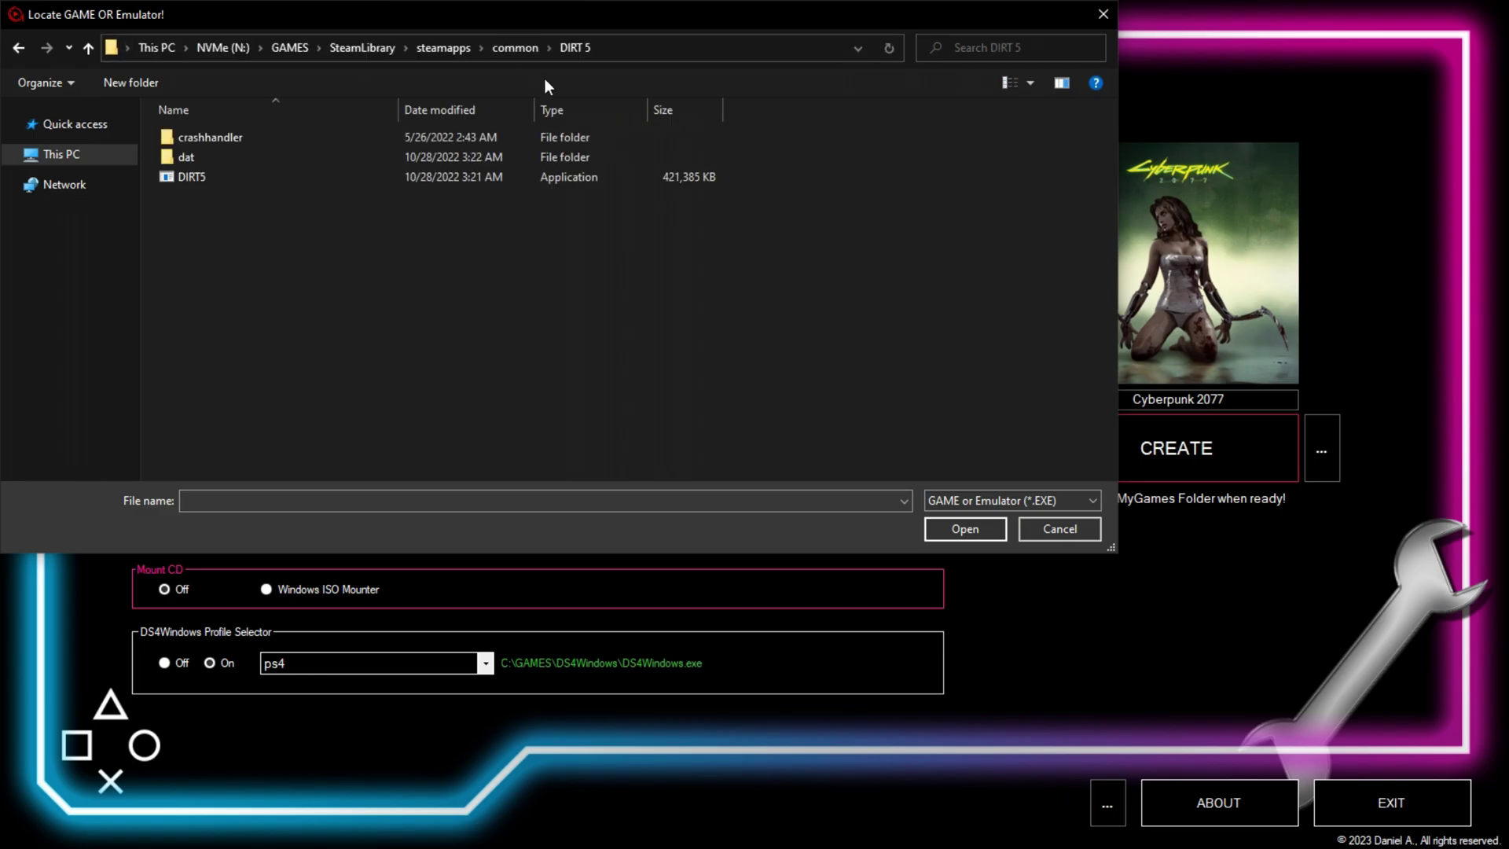
double_click(368, 186)
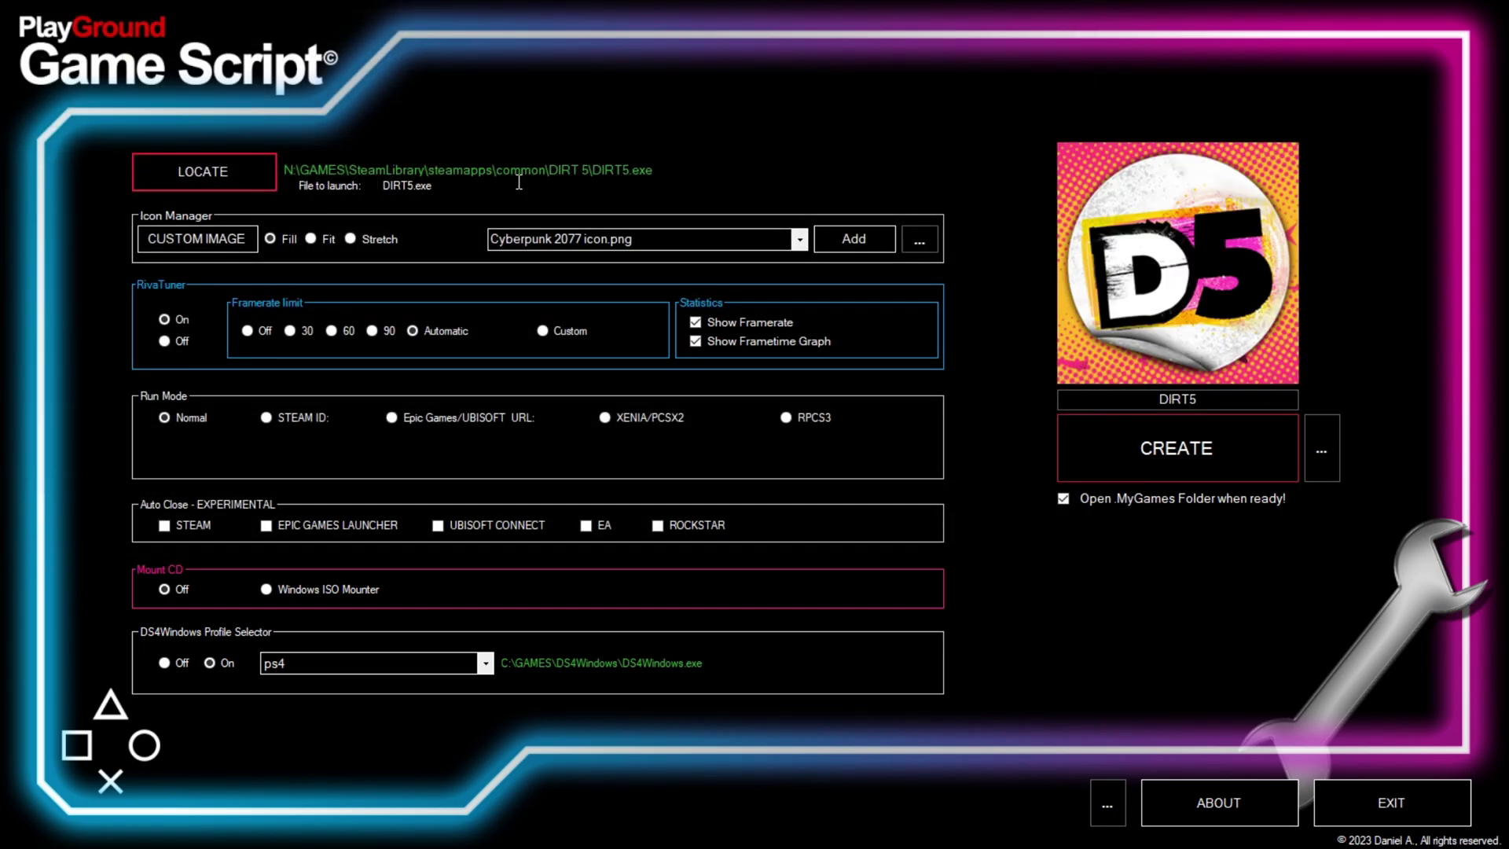
- Filter the icon library by "d" and choose DiRT 5.png as the shortcut's icon
left_click(653, 242)
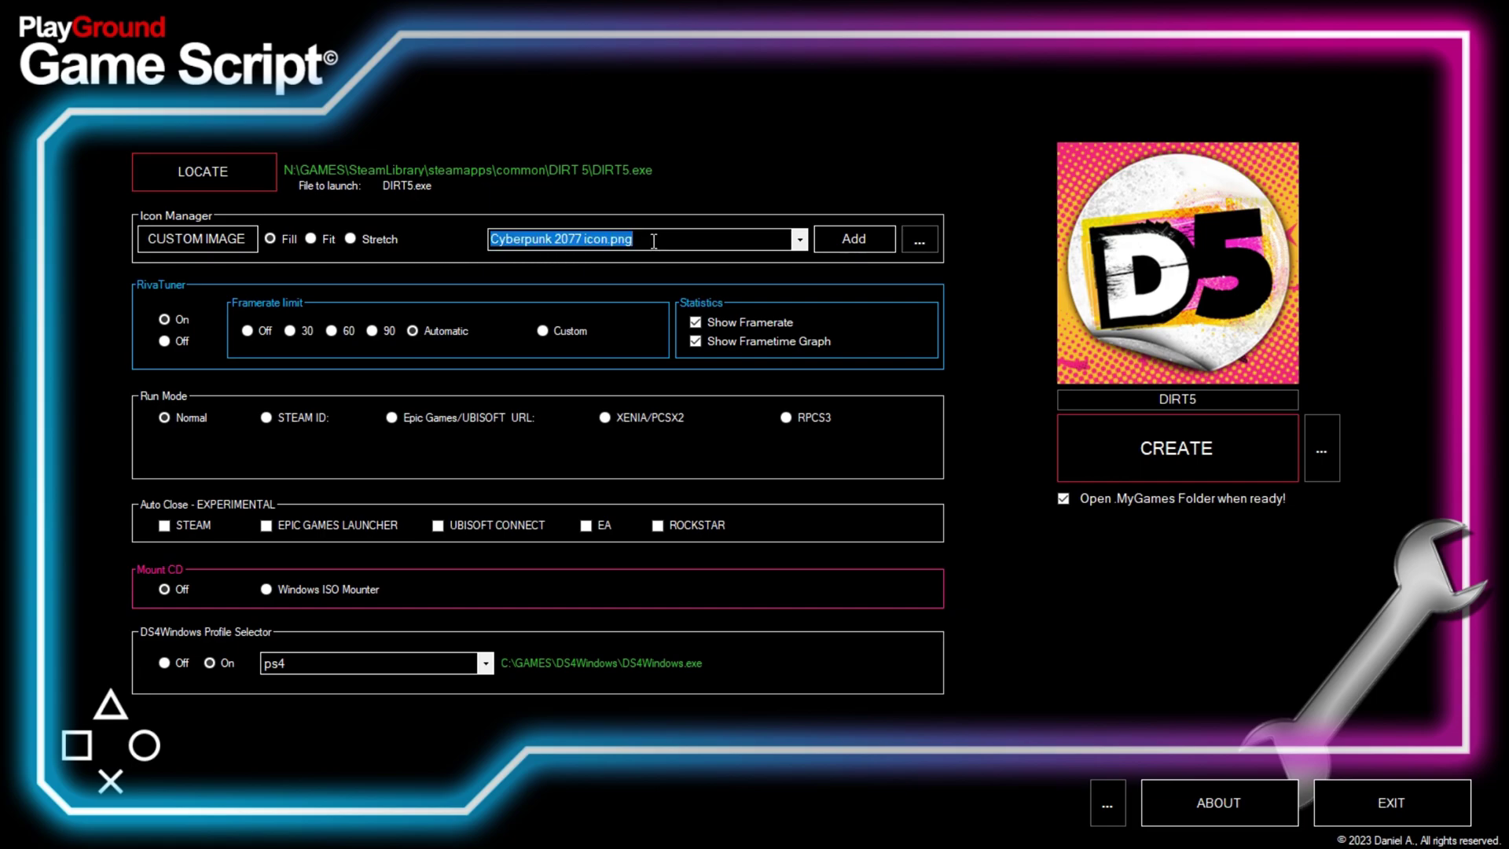
type("d")
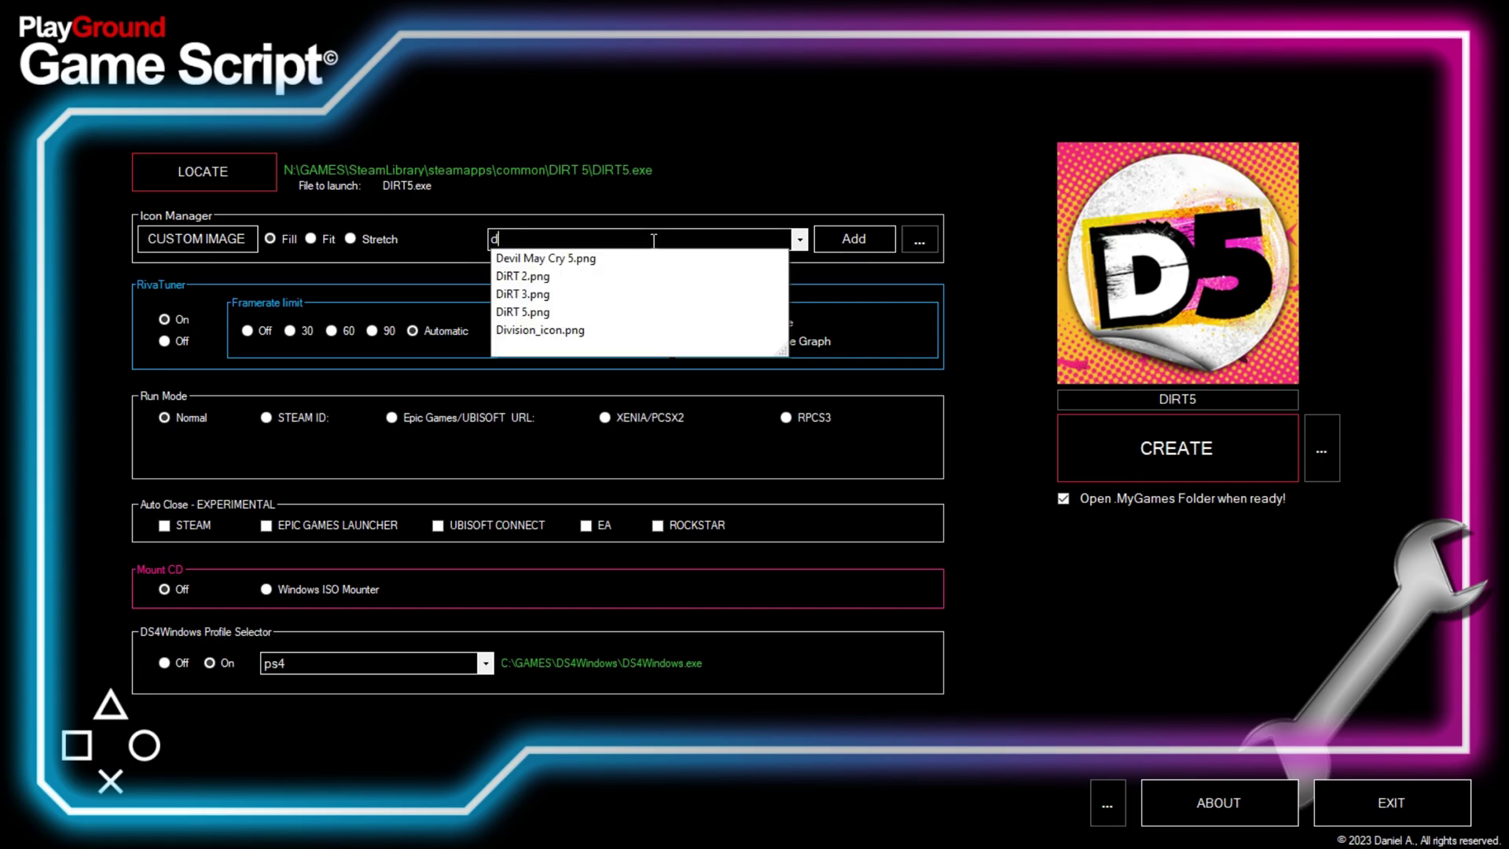
left_click(585, 311)
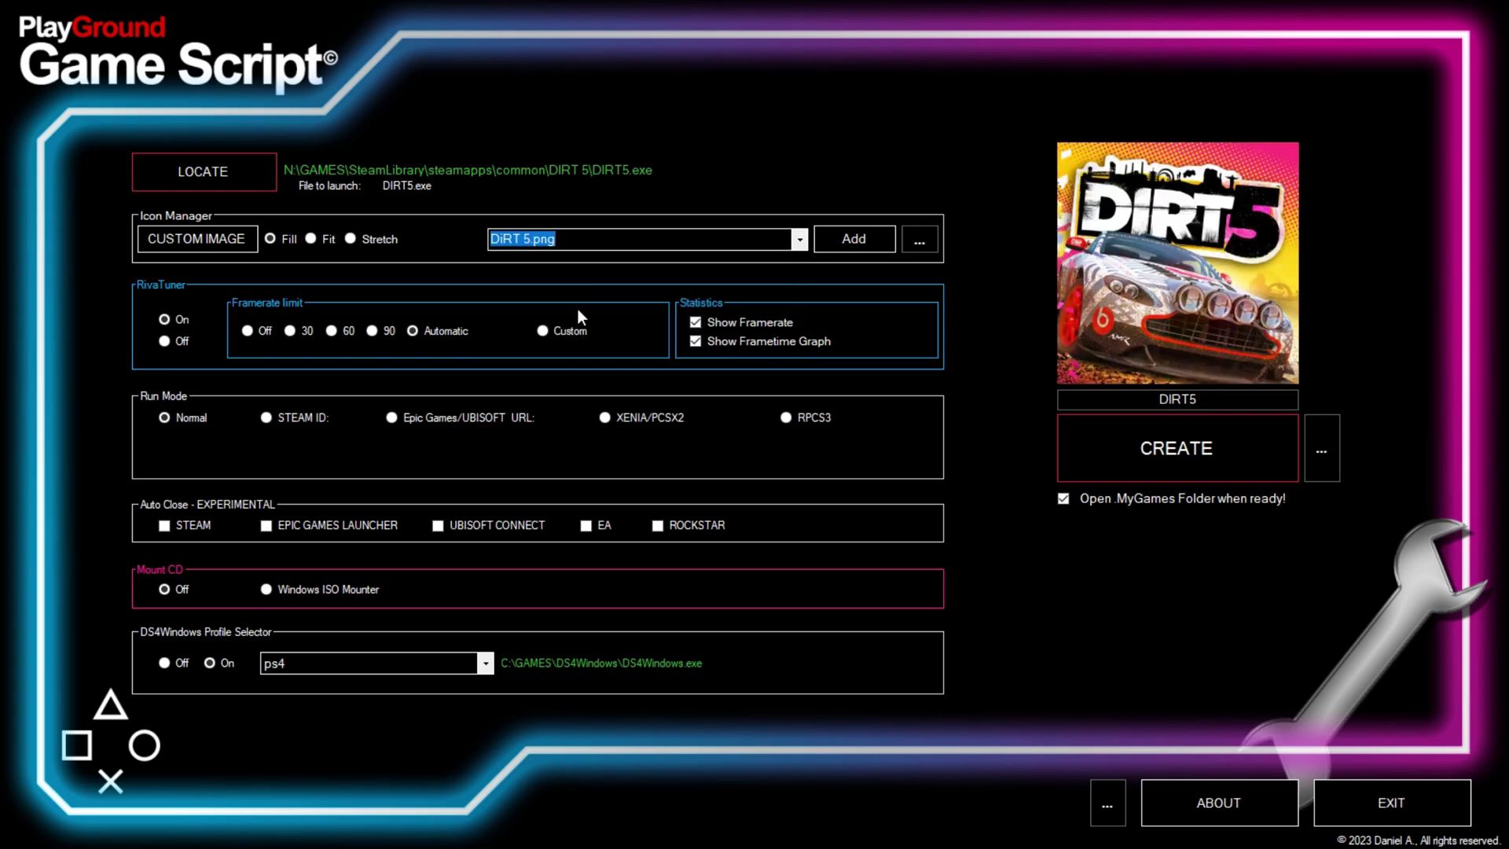
- Turn off the RivaTuner frametime graph and framerate statistics, and set the run mode to STEAM ID
left_click(695, 341)
left_click(695, 322)
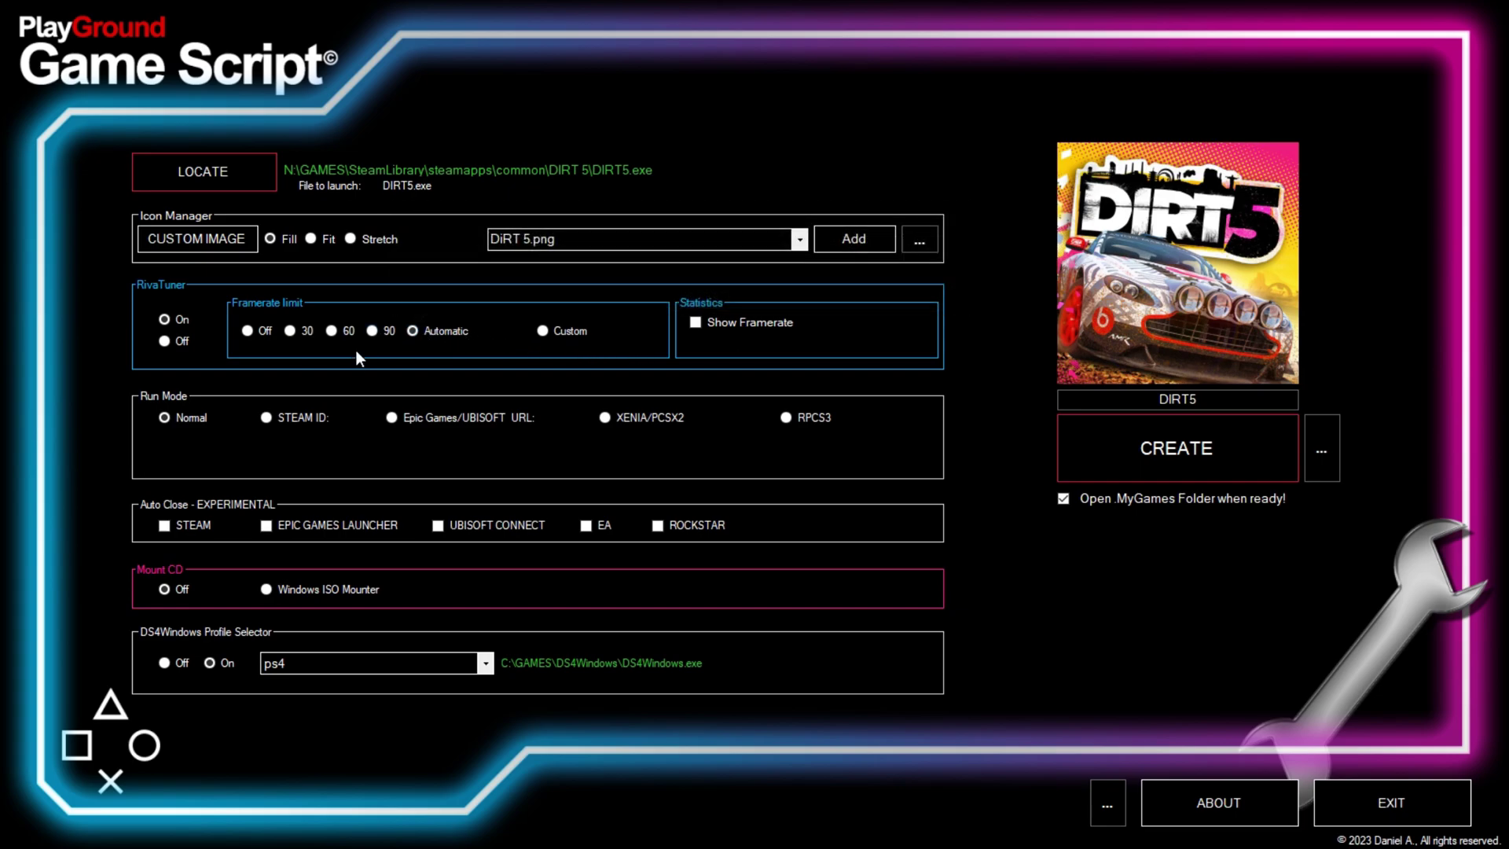
left_click(267, 417)
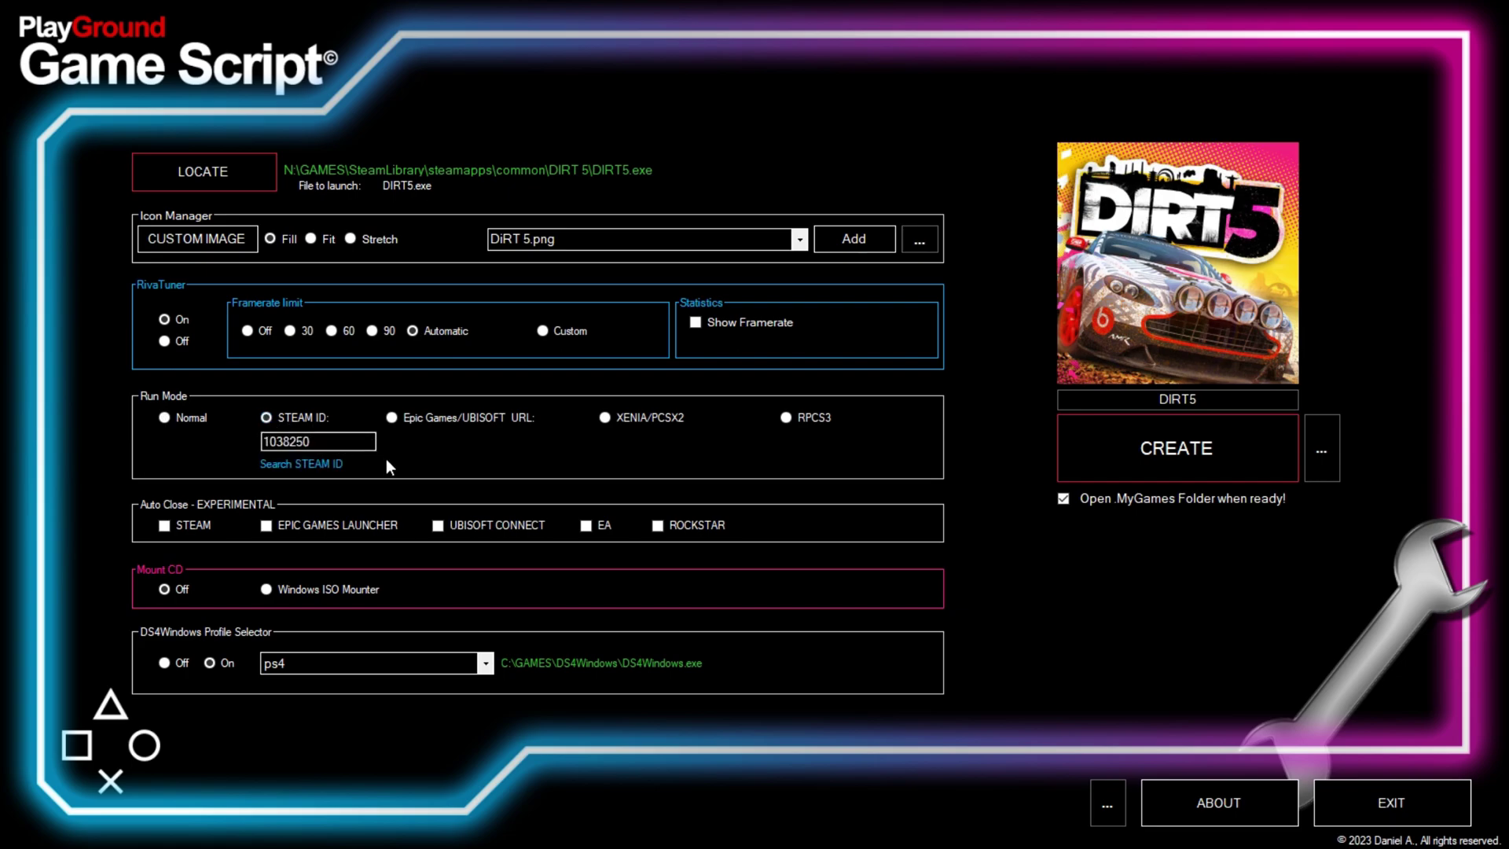
mouse_move(335, 469)
- Create the DIRT5 shortcut and test it from the .MyGames folder by launching the game and quitting it
left_click(1203, 454)
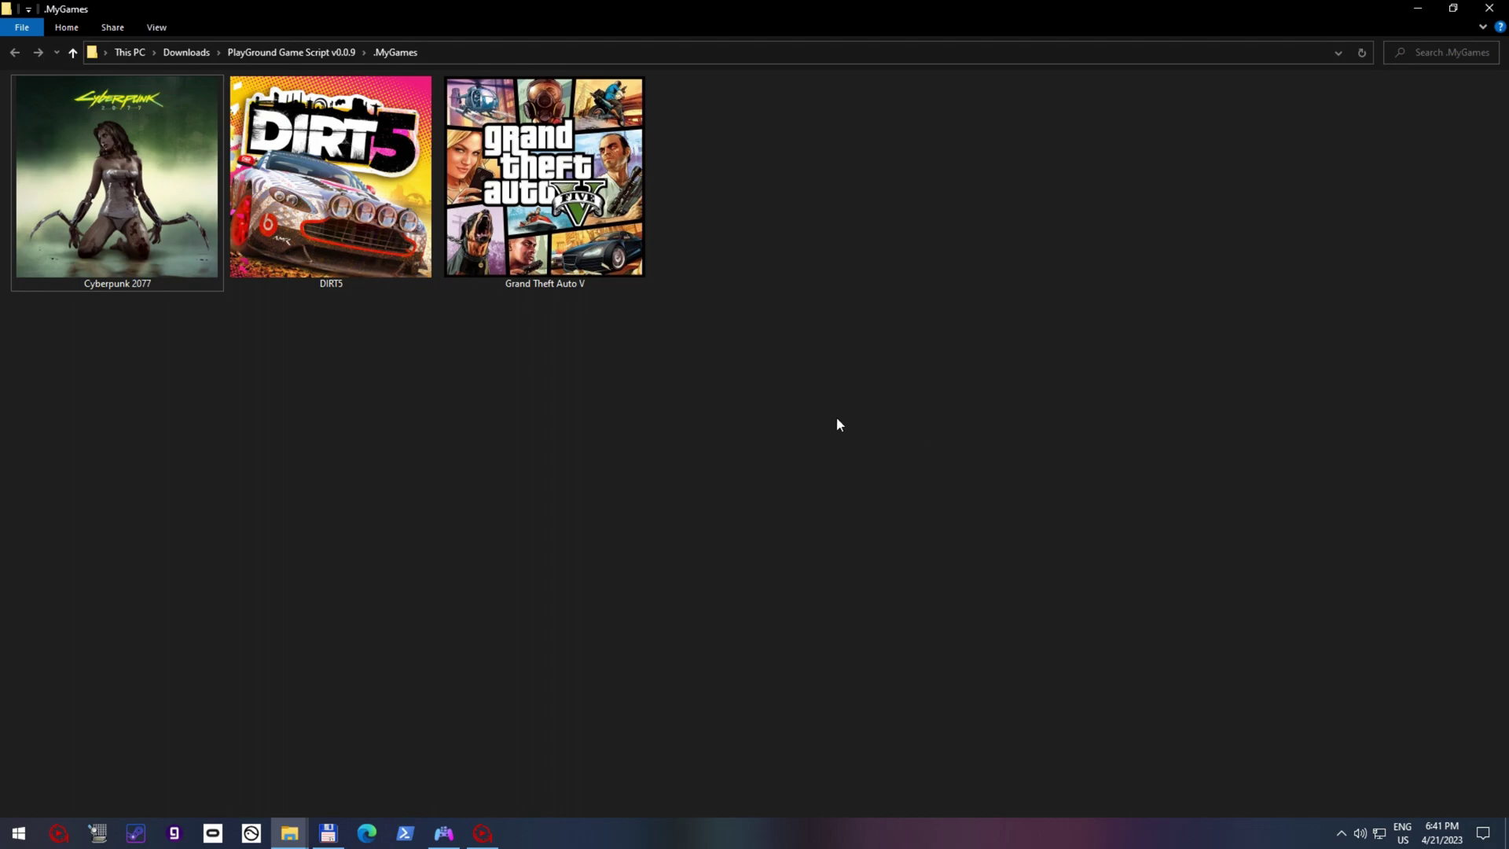
double_click(377, 246)
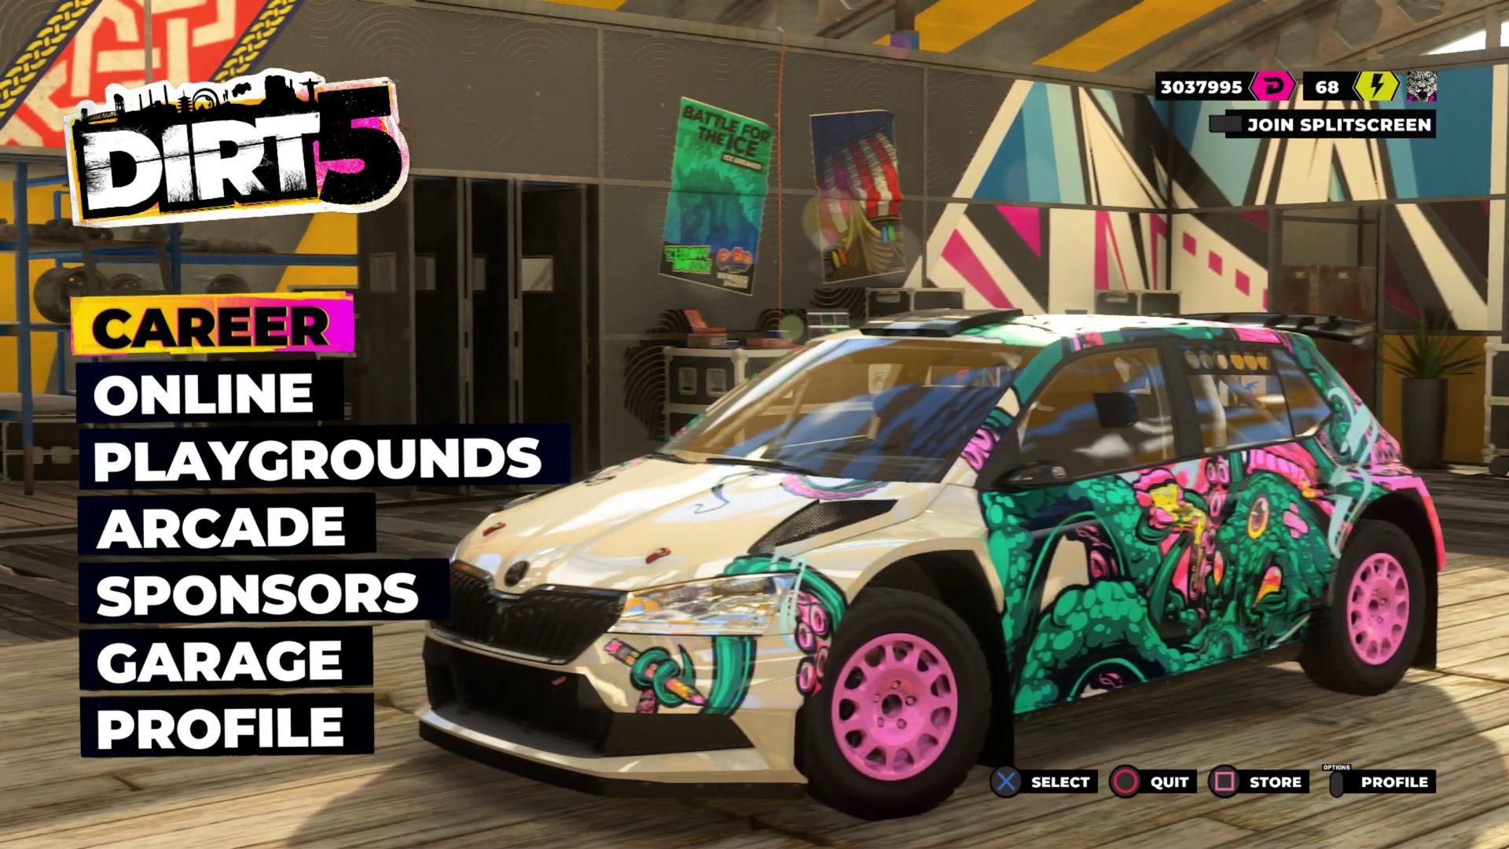
key("Escape")
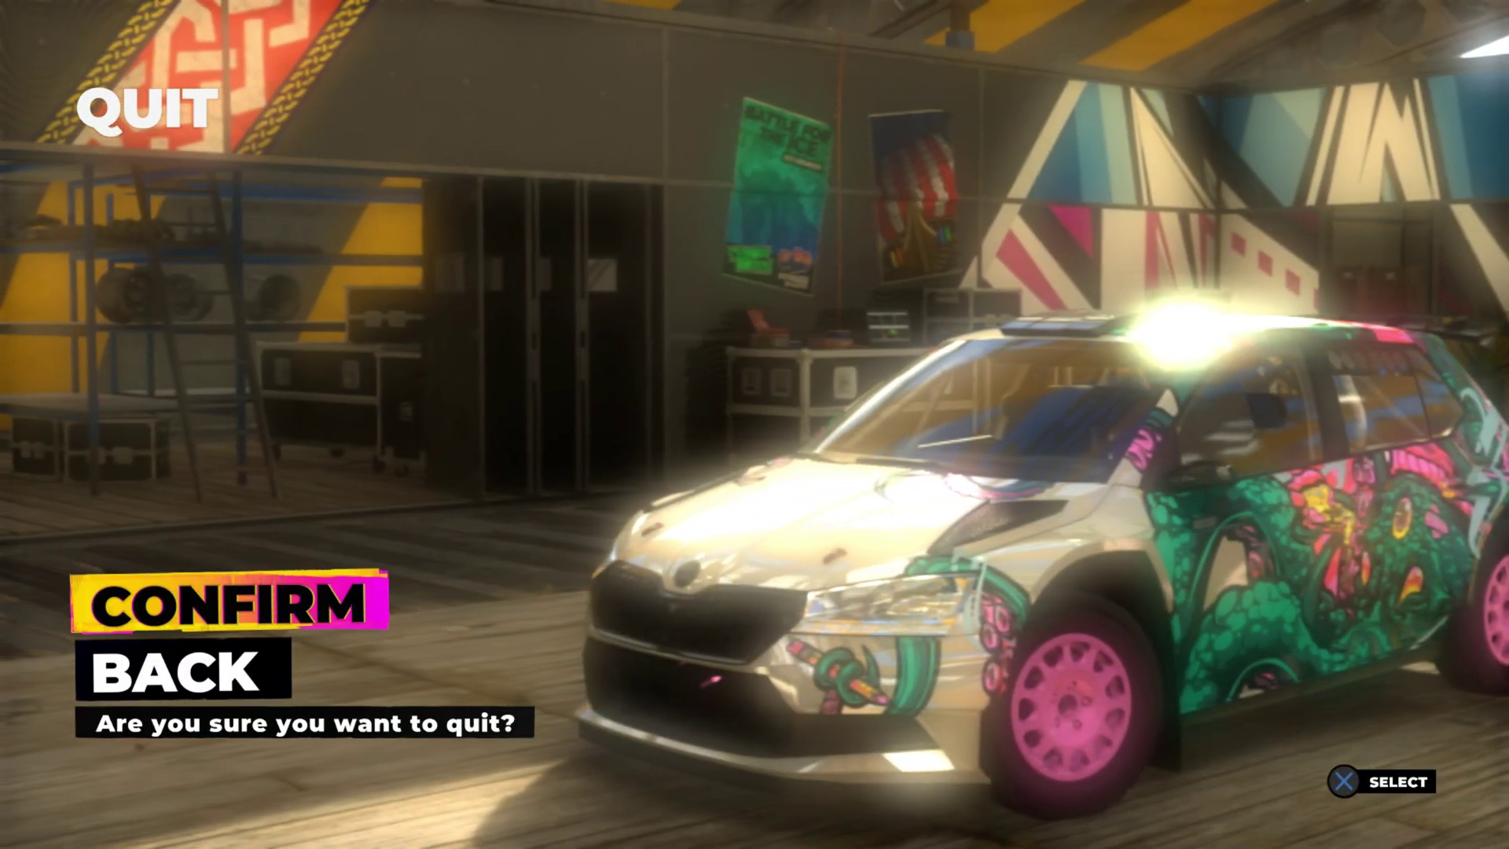
key("Escape")
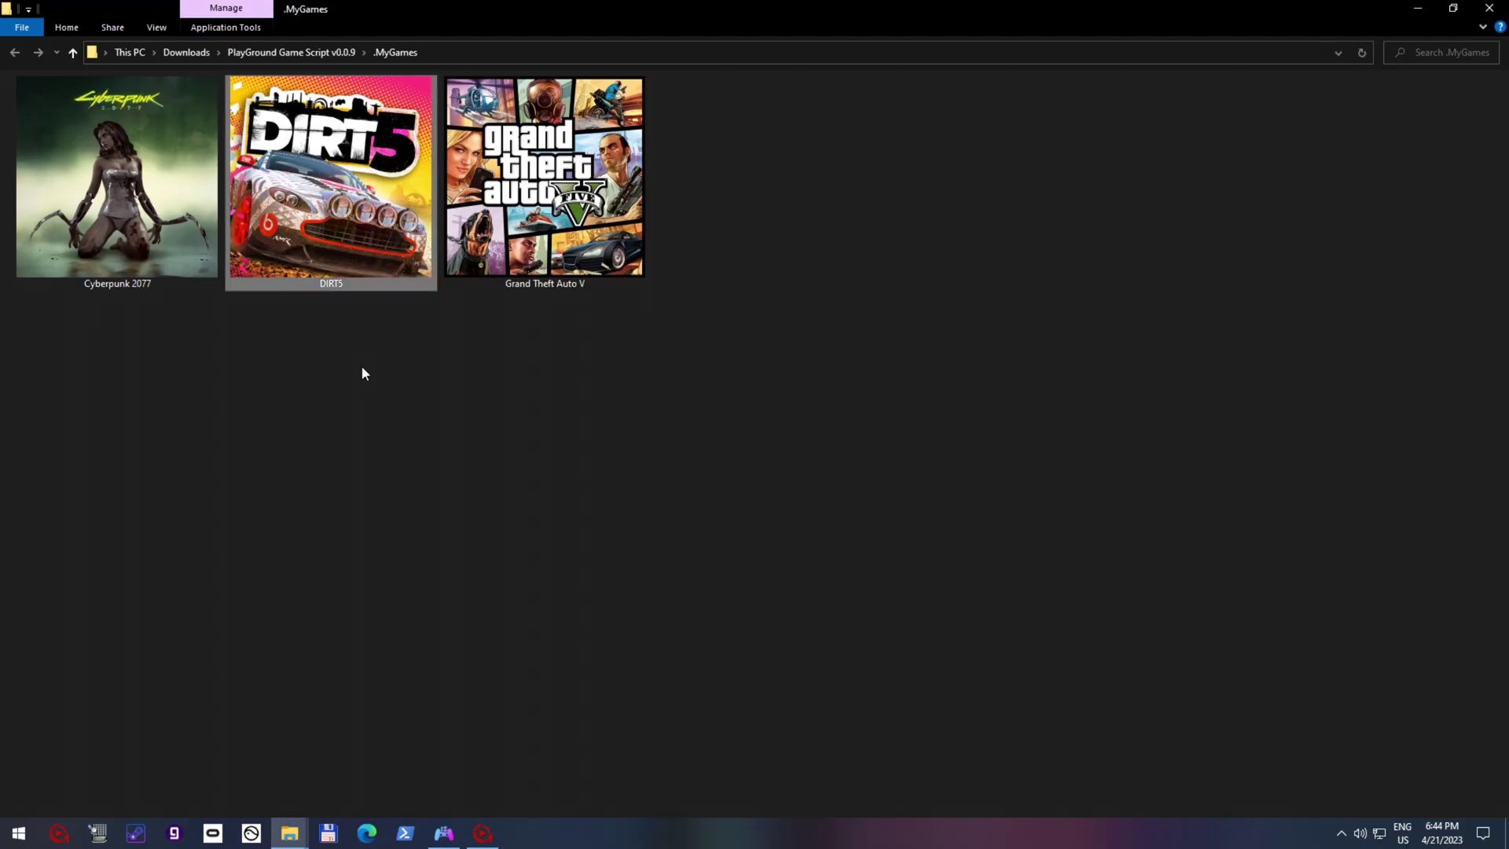
- Switch back to PlayGround Game Script and locate the rpcs3 application in G:\Games\RPCS3 as the file to launch
left_click(483, 833)
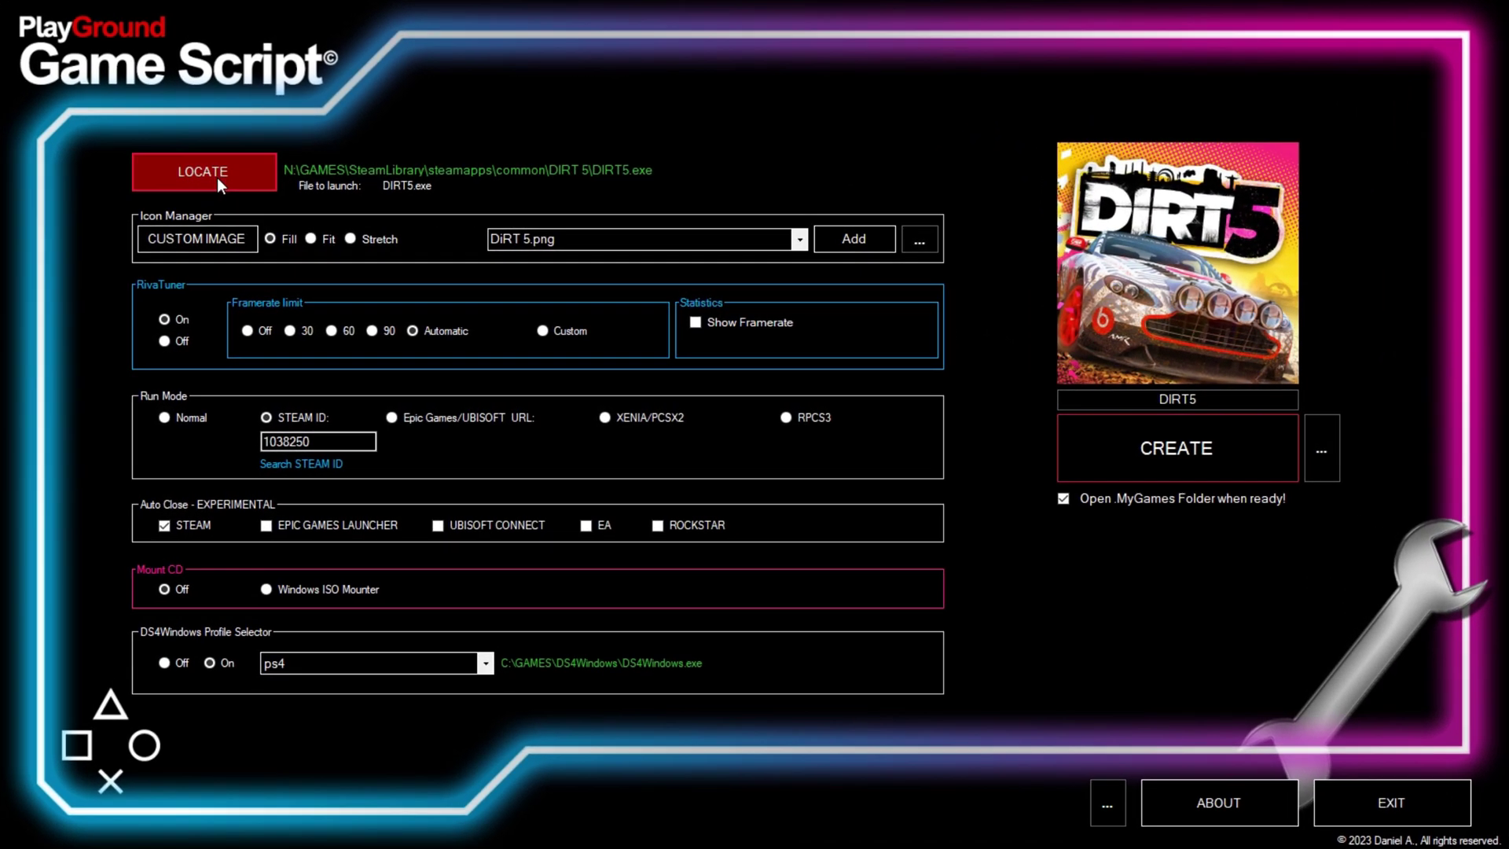
left_click(217, 178)
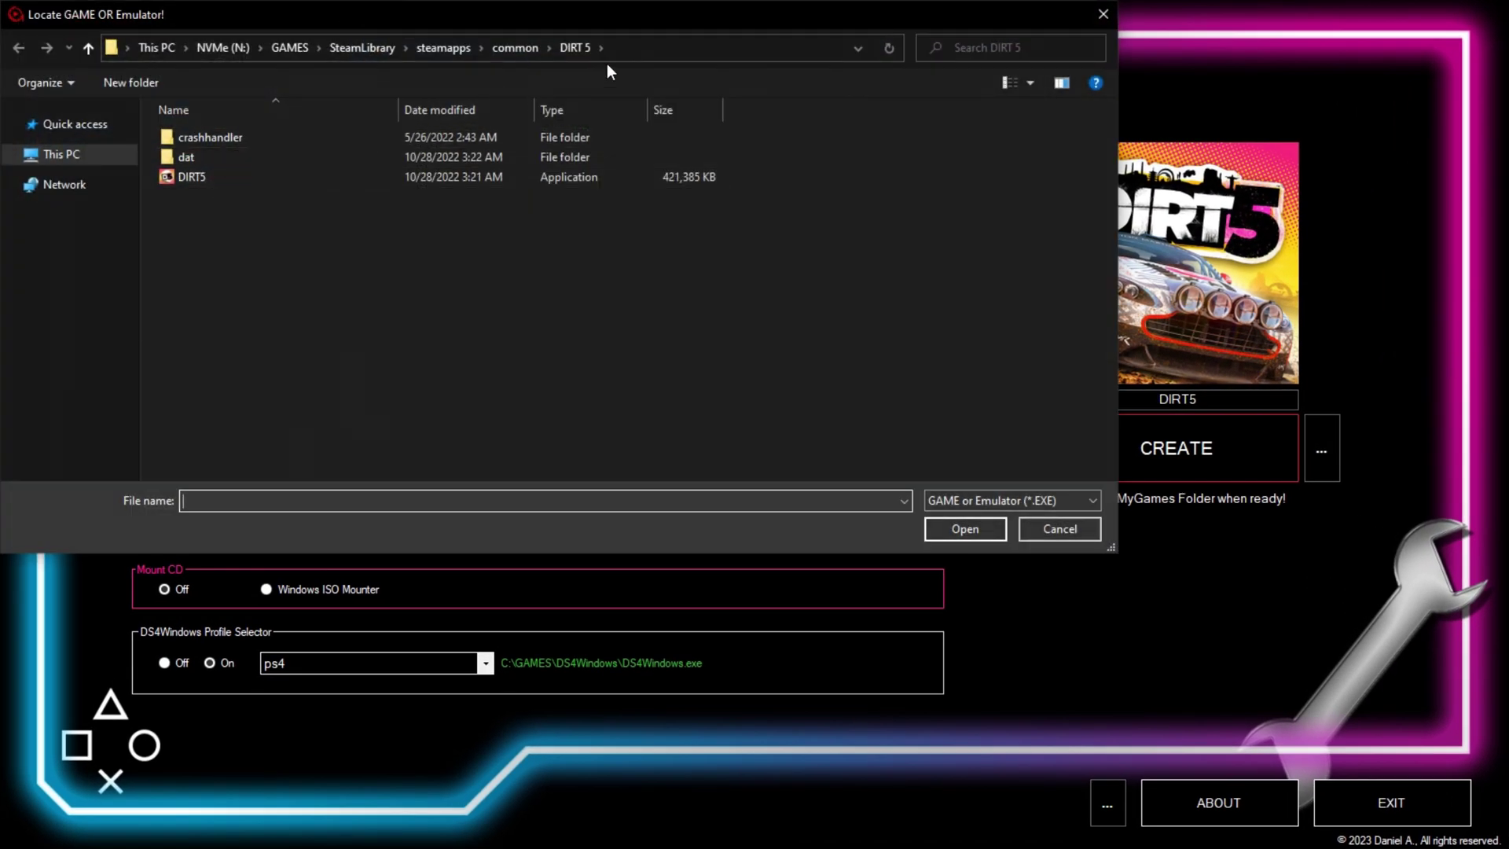
left_click(659, 49)
type("G:\\Games\\RPCS3")
key("Return")
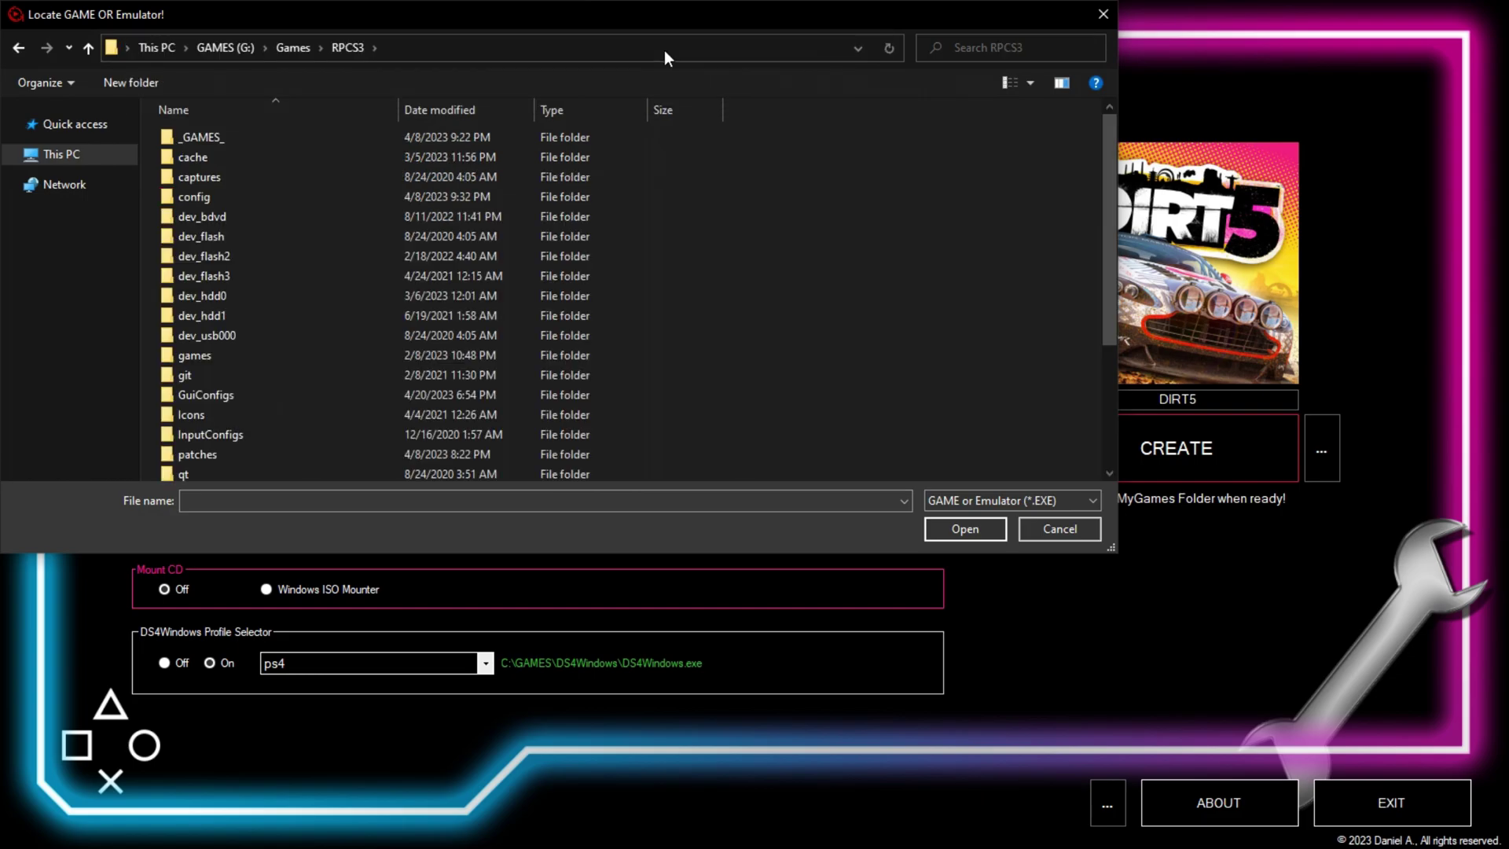
scroll(456, 267, "down", 3)
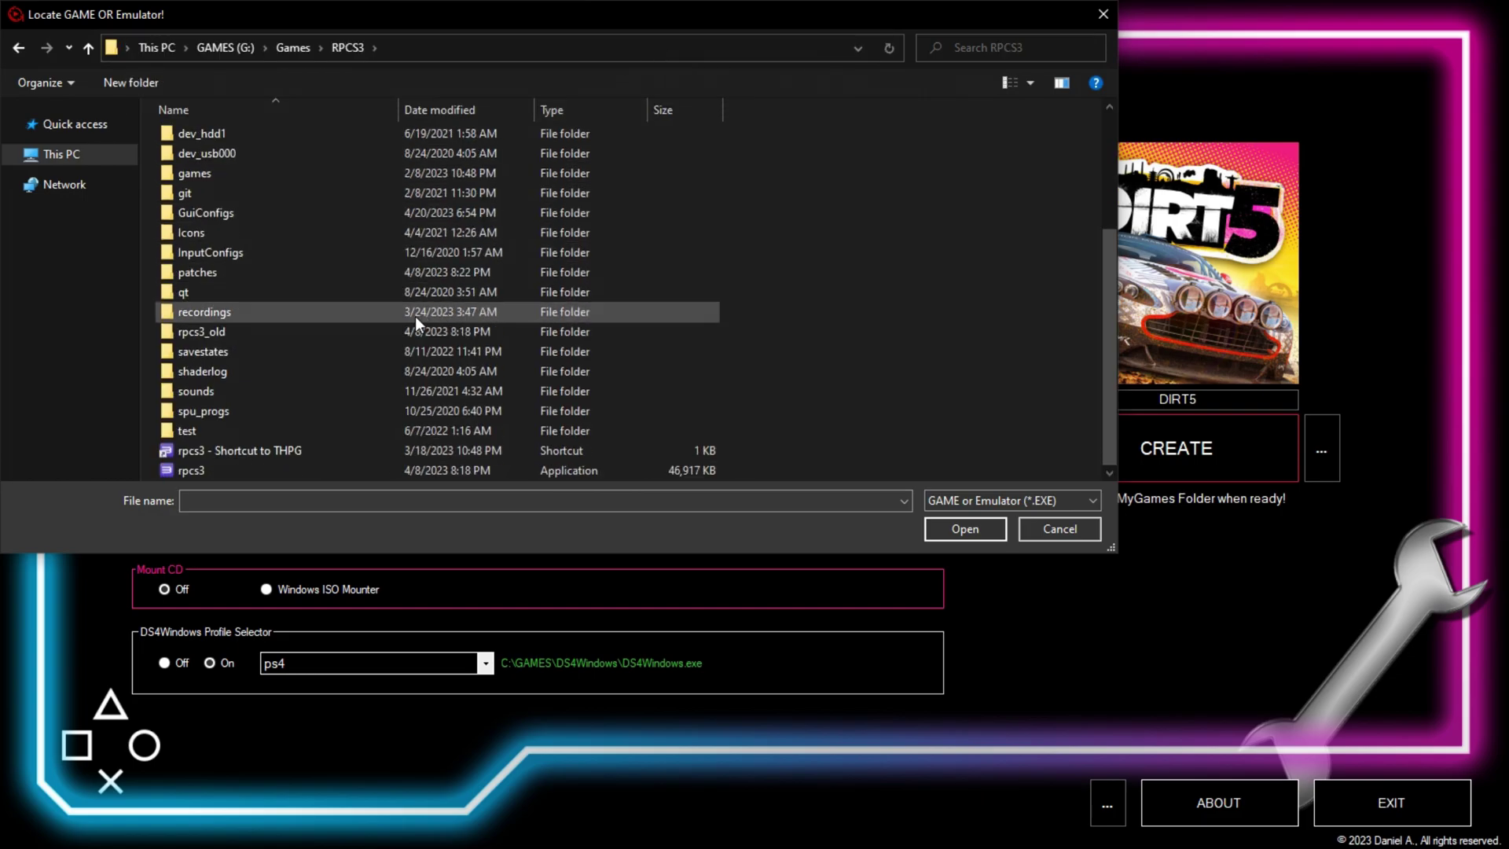
double_click(320, 469)
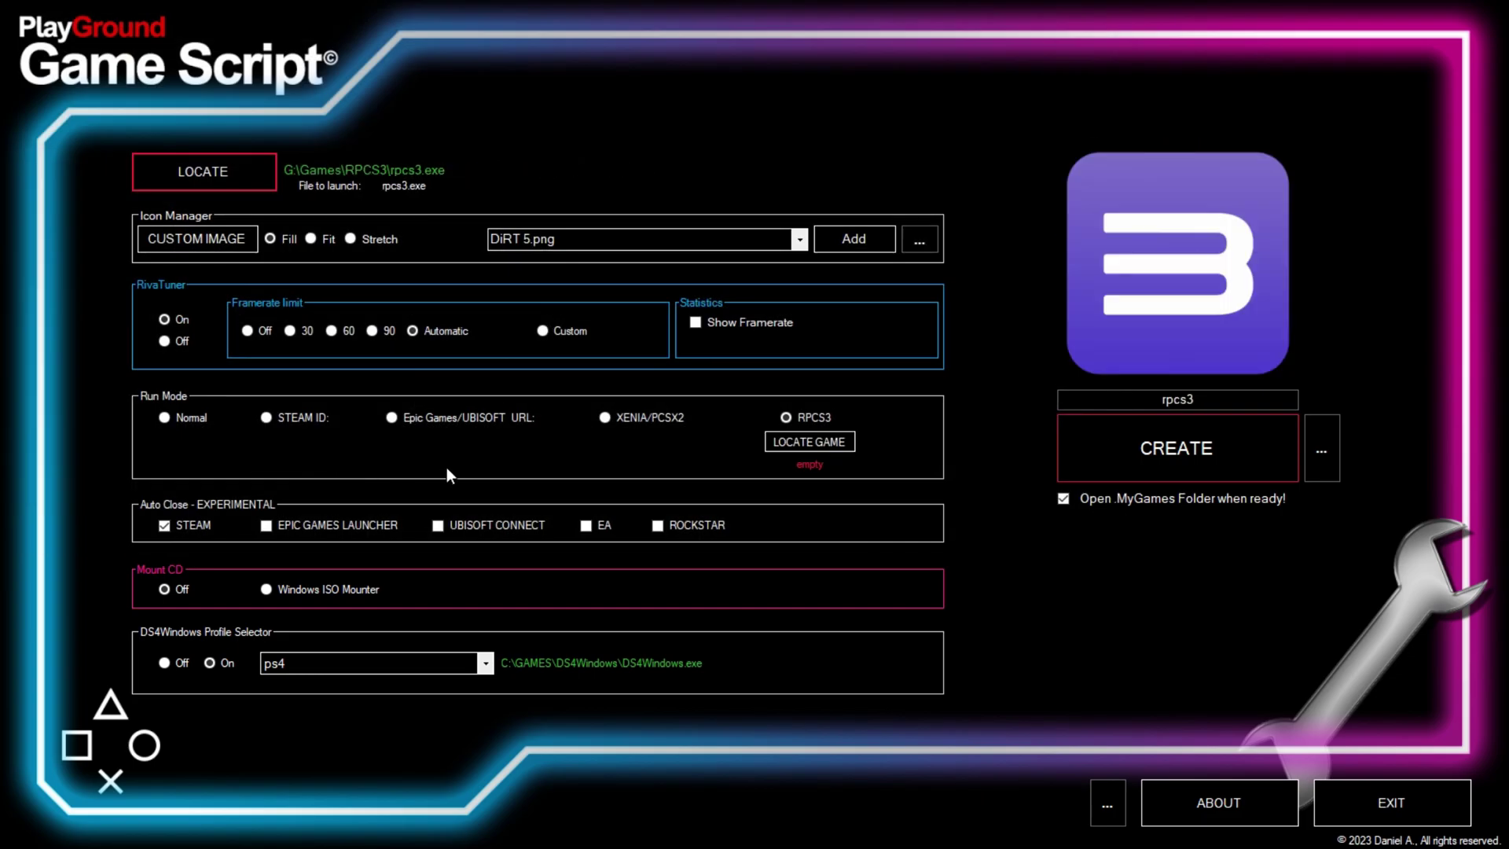
- Filter the icon library by "to", choose Tony_Hawk_Project_8.png as the icon, and keep the framerate limit on Automatic
left_click(572, 239)
type("to")
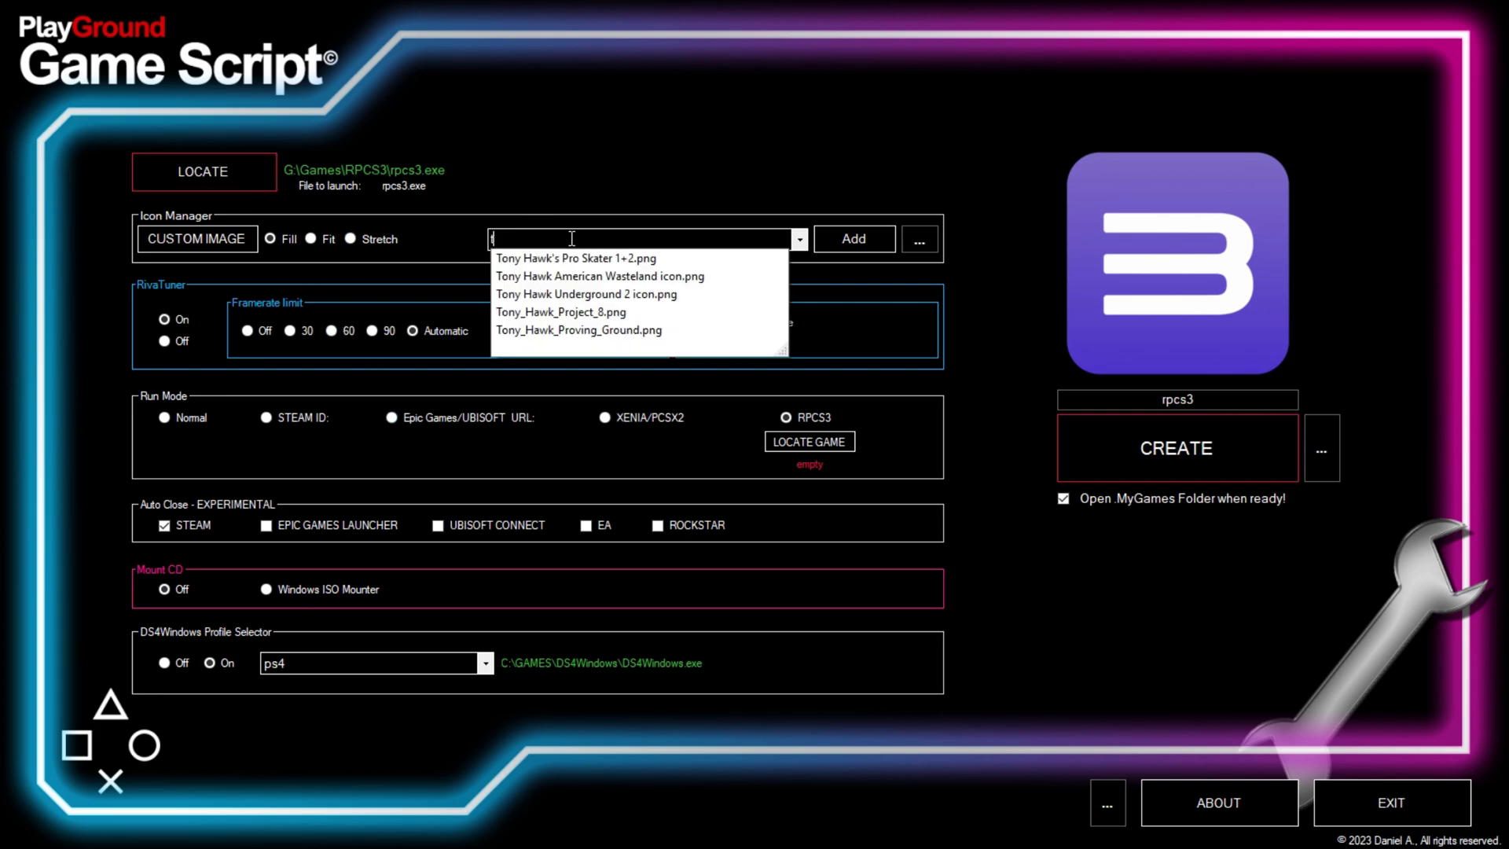
left_click(604, 311)
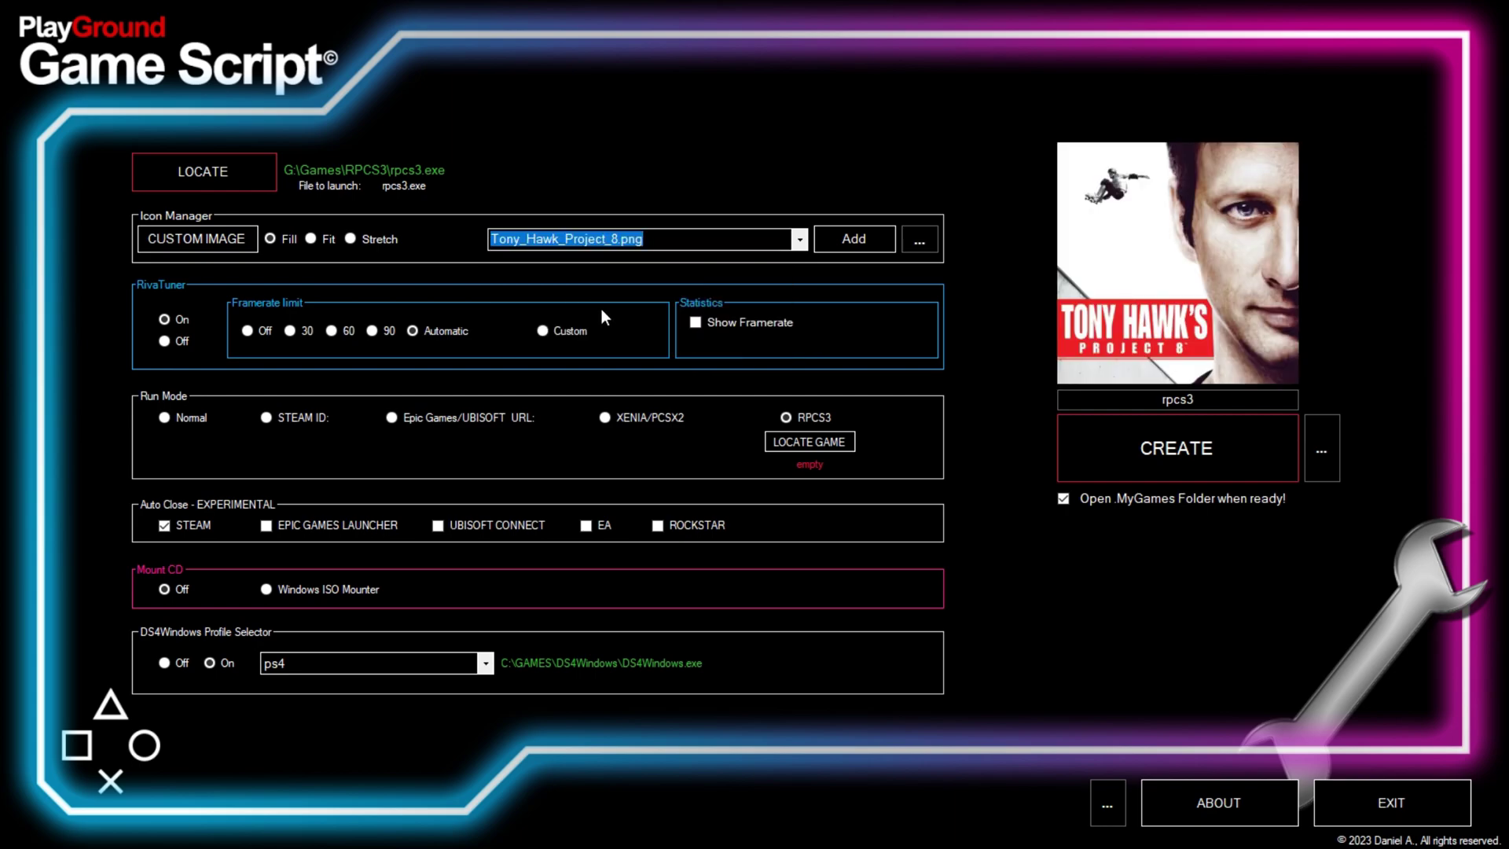
left_click(413, 332)
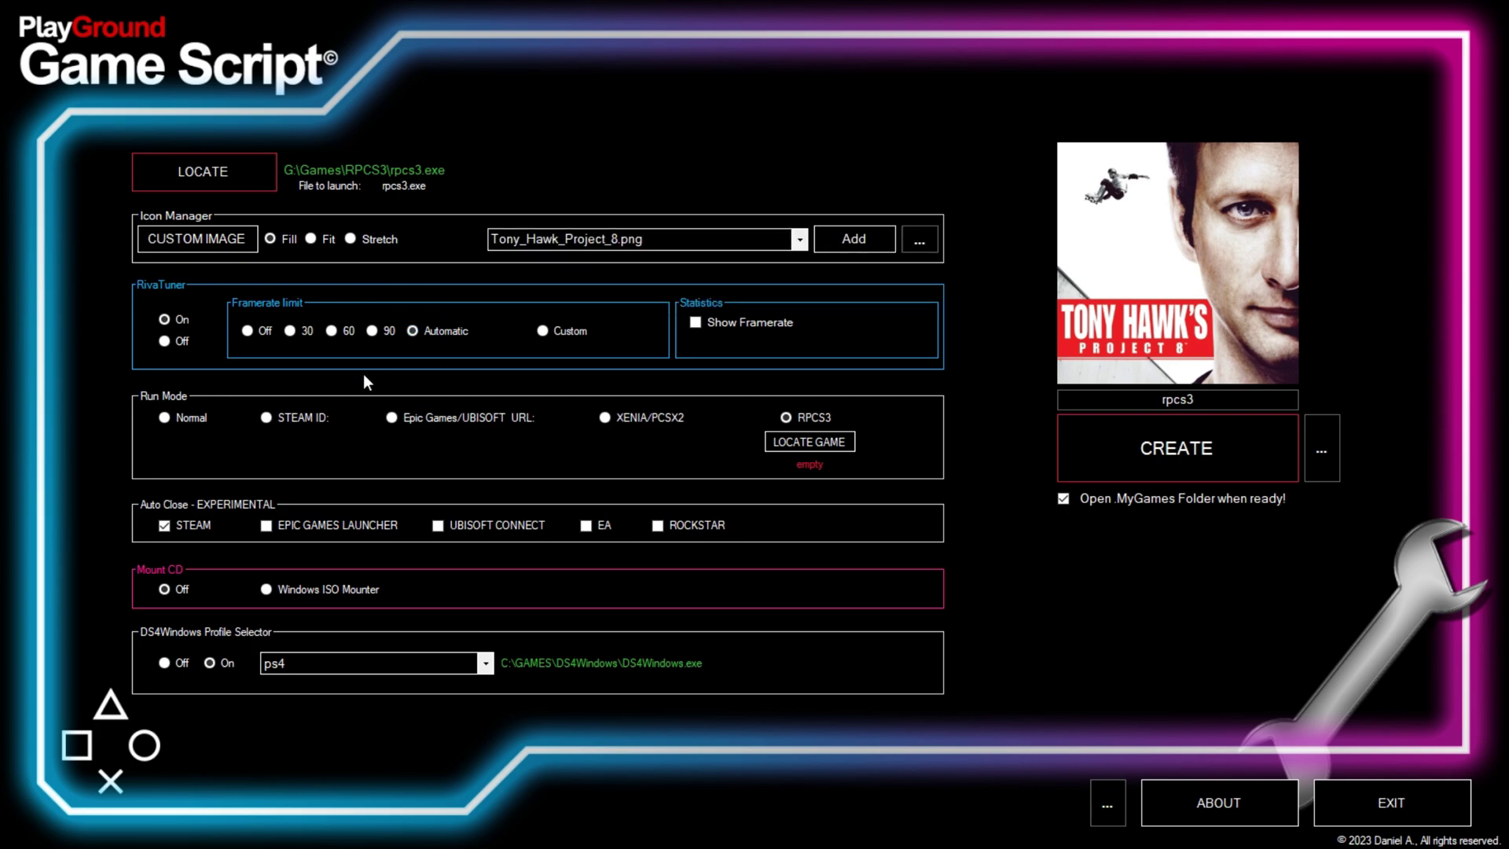
- Locate the RPCS3 game file EBOOT in _GAMES_\THP8 [BLUS30011]\PS3_GAME\USRDIR
left_click(824, 443)
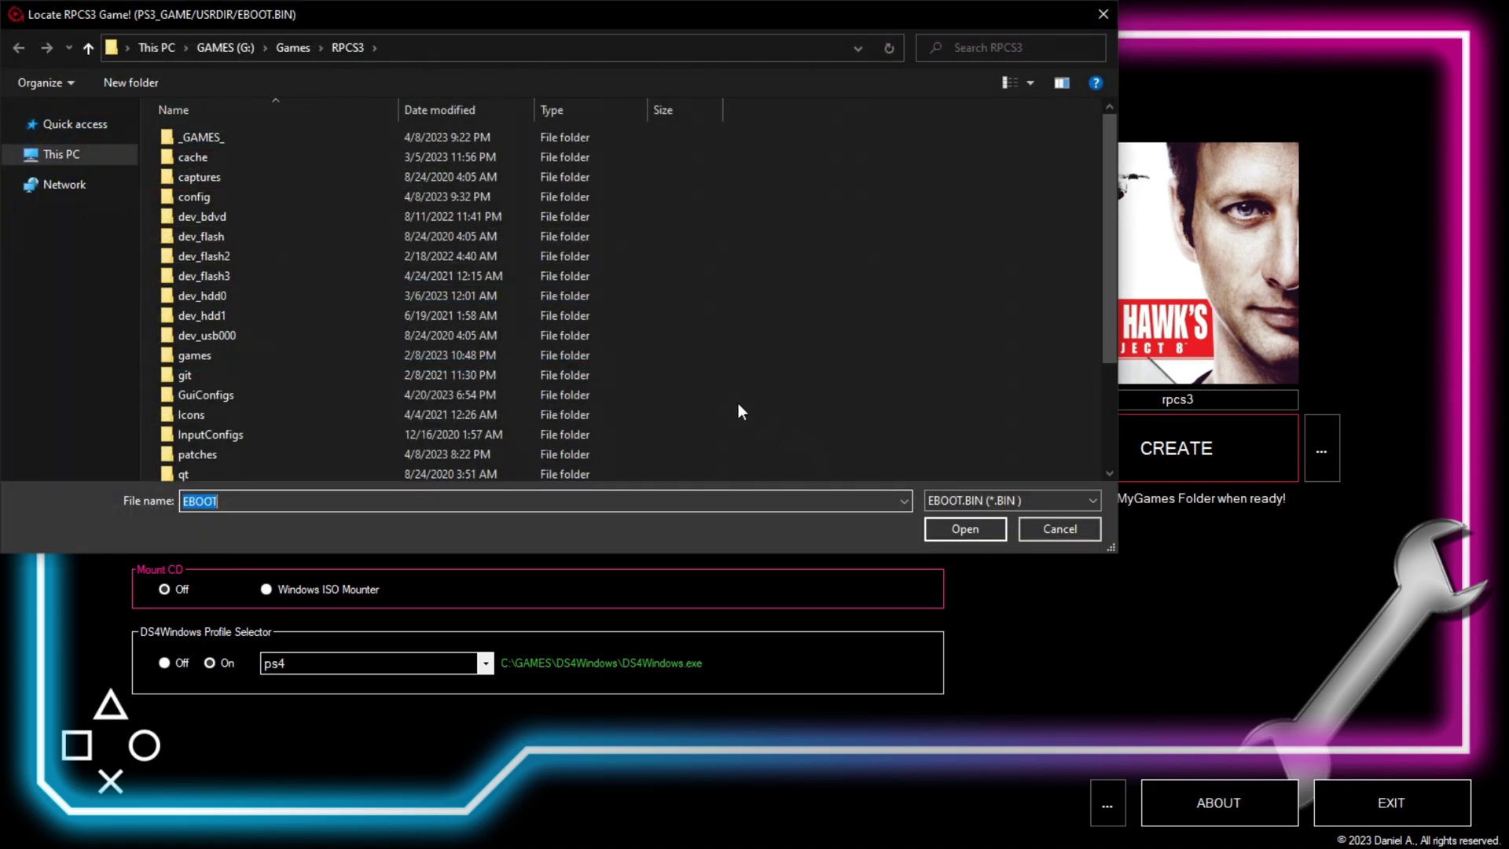
double_click(262, 140)
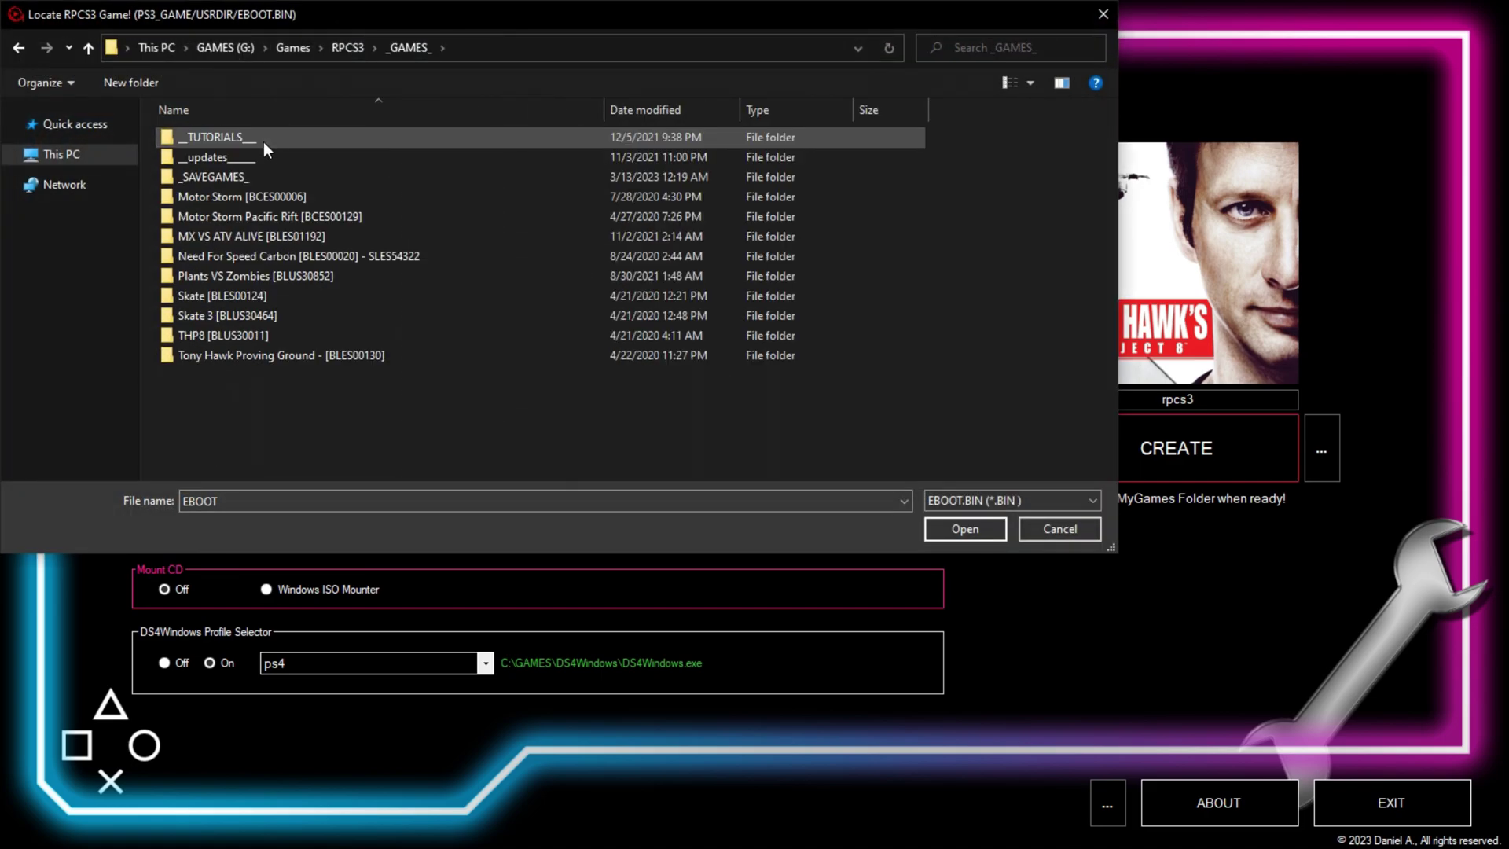
double_click(278, 337)
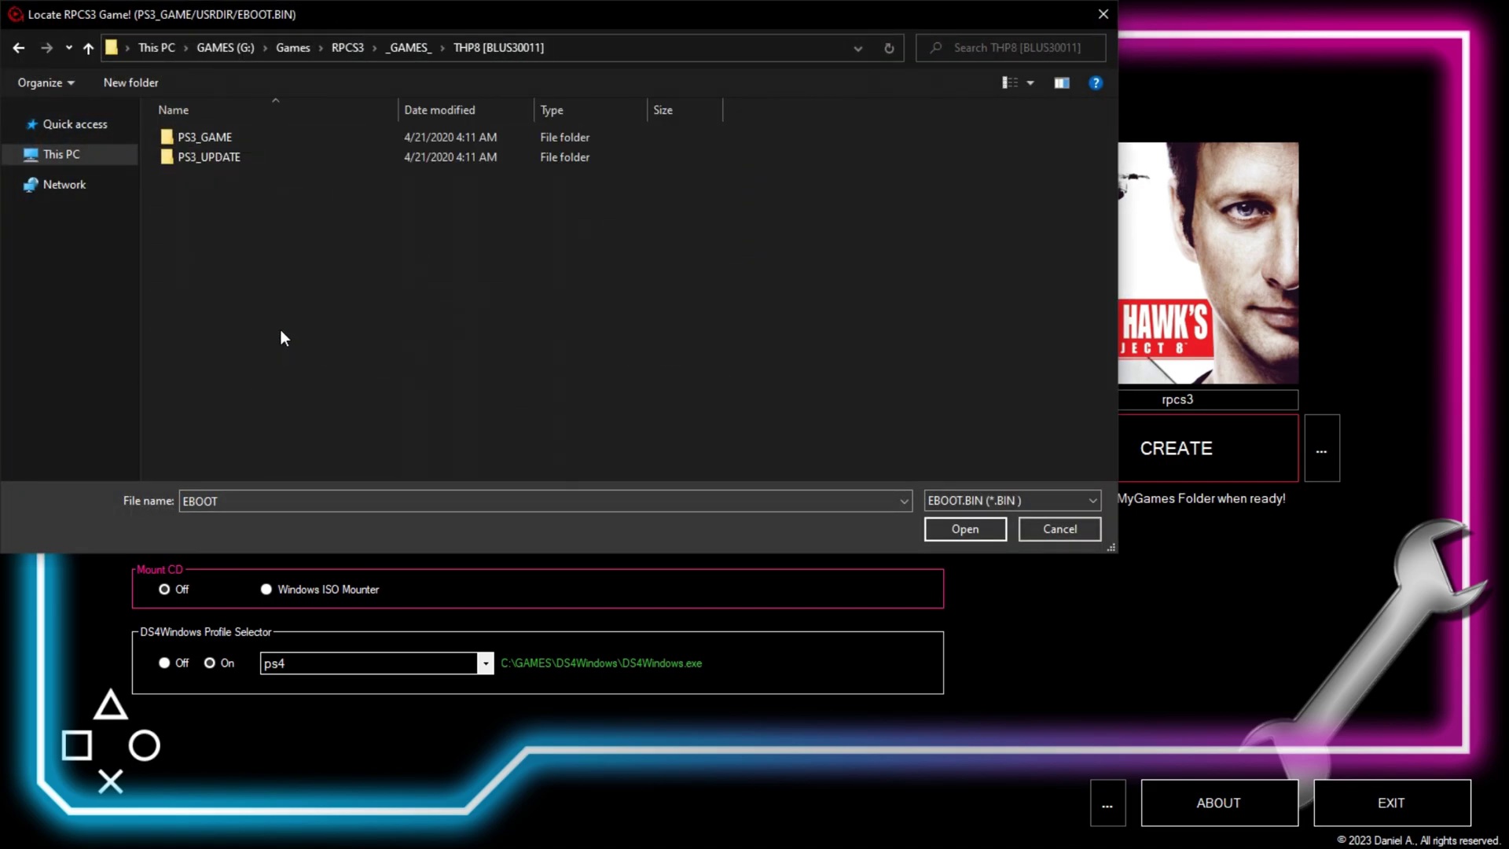
double_click(262, 138)
double_click(262, 138)
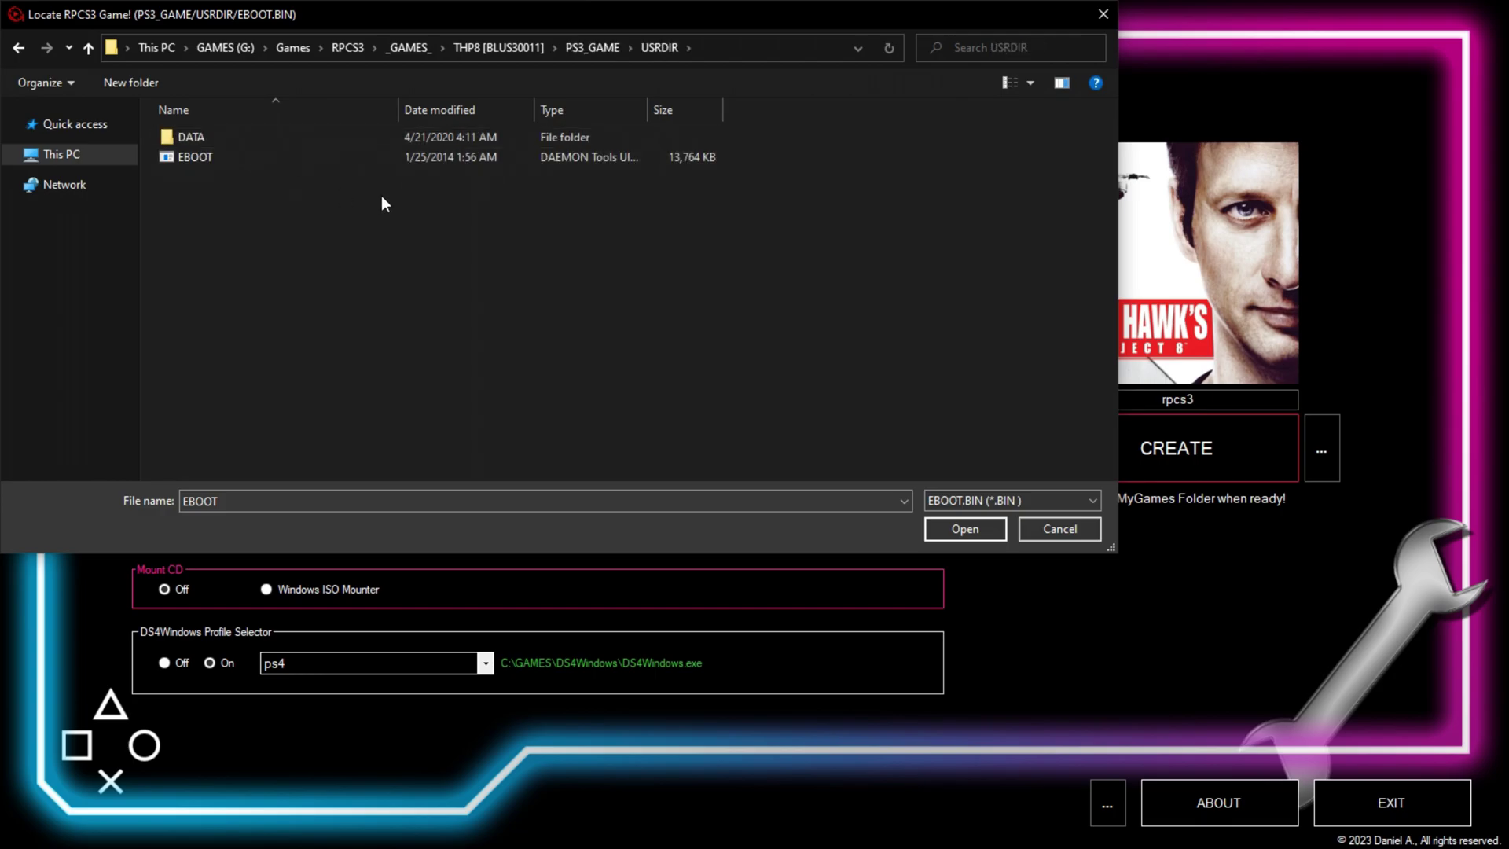
left_click(943, 529)
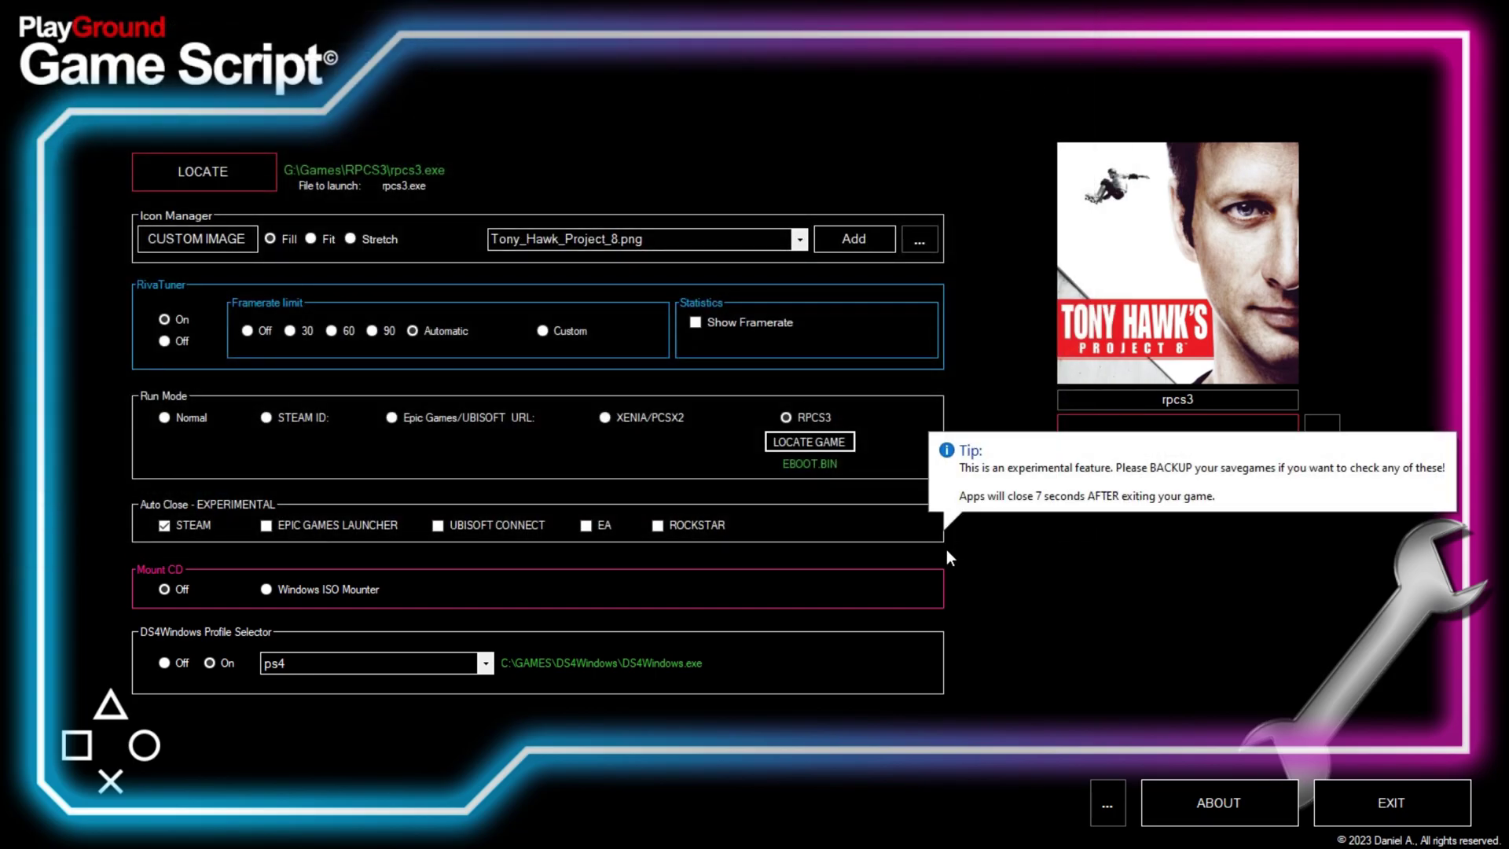
- Turn off automatic closing of STEAM and create the shortcut under the name Tony Hawk Project 8
left_click(163, 526)
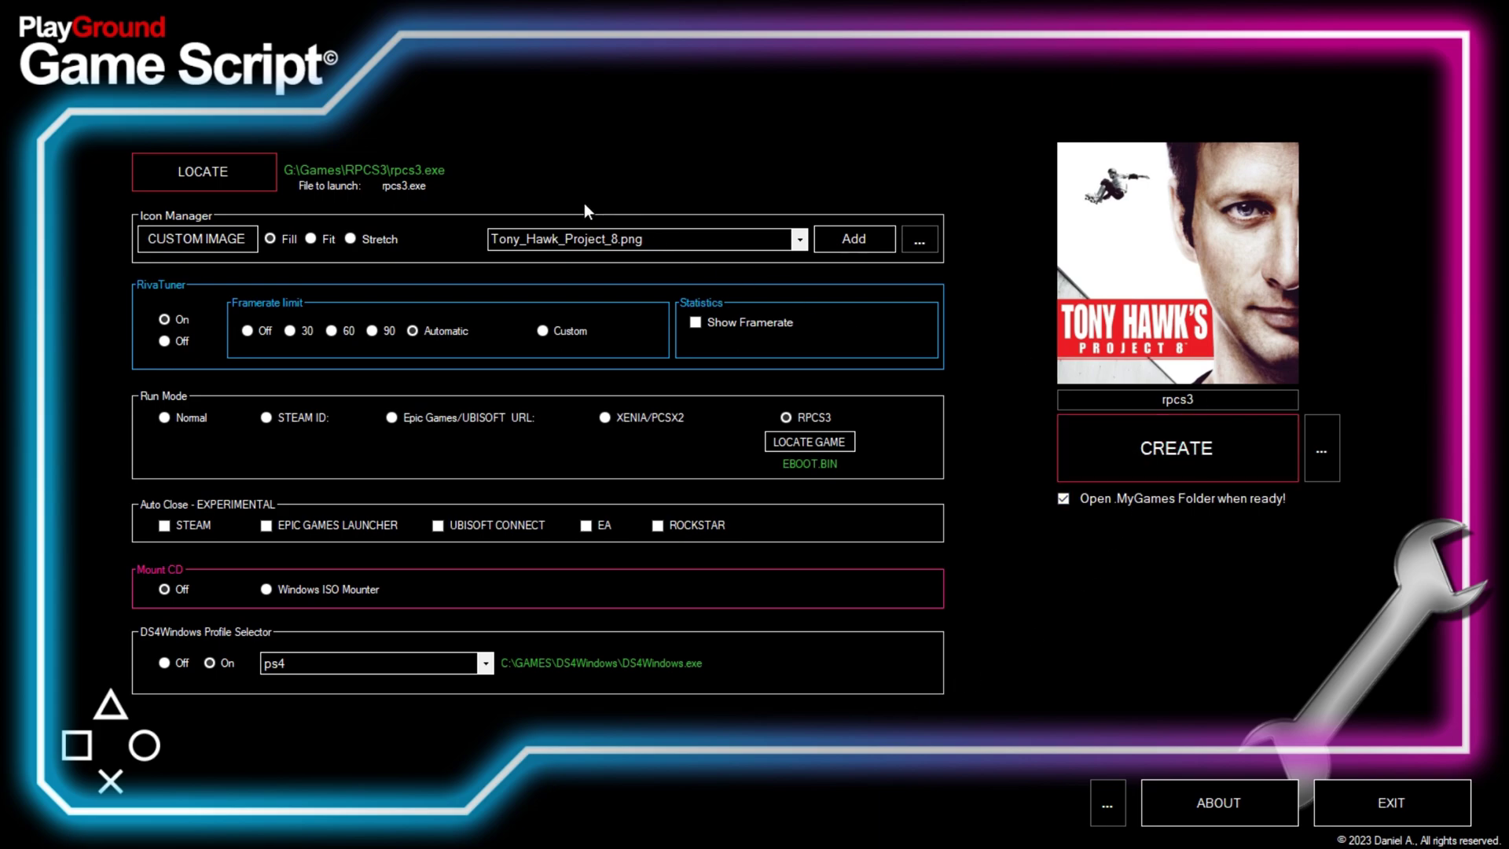
double_click(1203, 401)
type("Tony Hawk Project 8")
left_click(1242, 465)
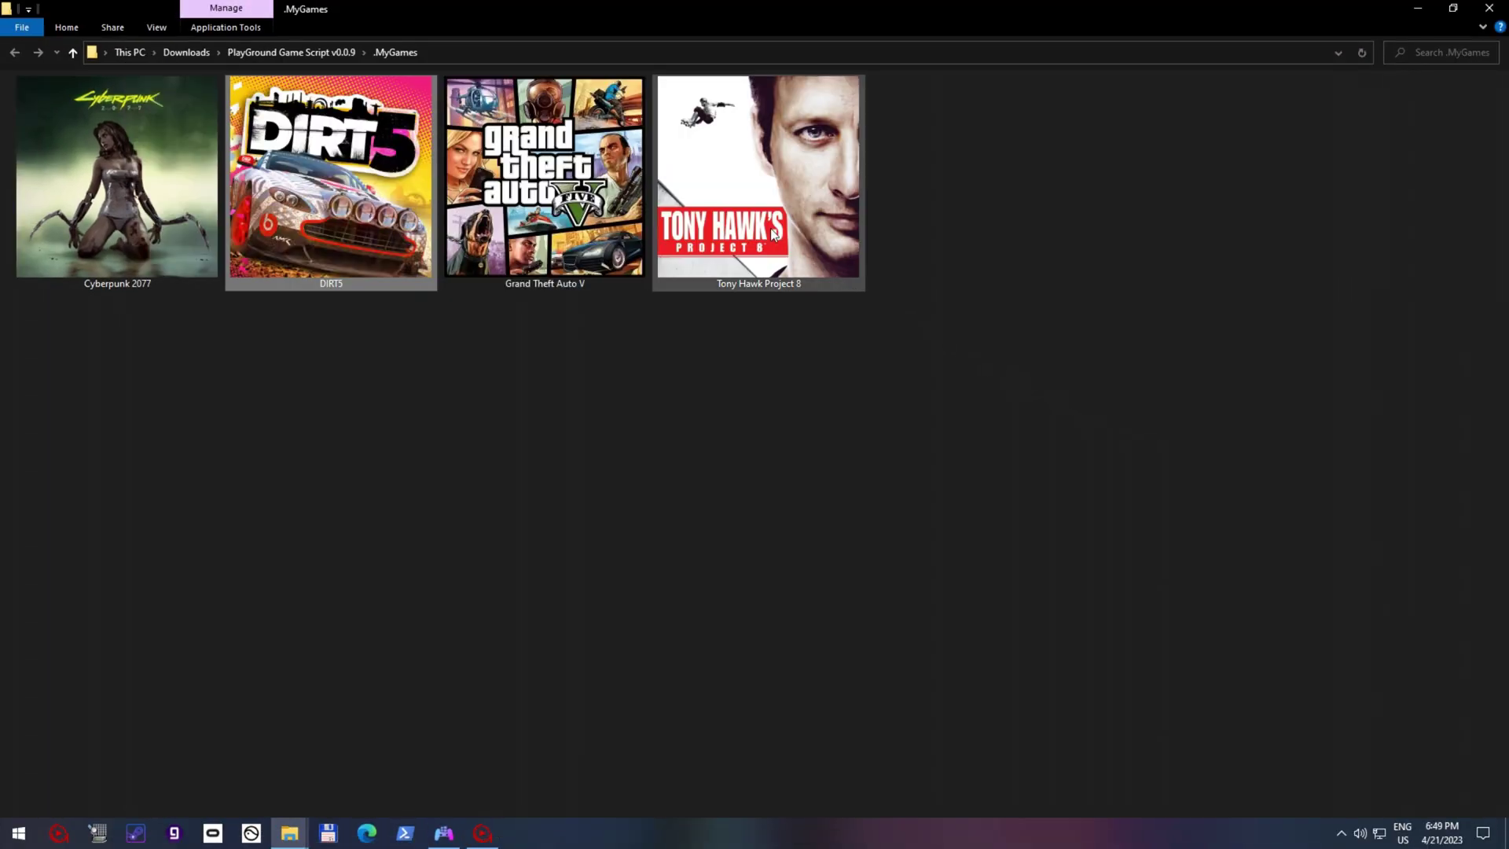
- Test the Tony Hawk Project 8 shortcut by launching the game, pausing it and closing its window, then switch back to PlayGround Game Script
double_click(758, 177)
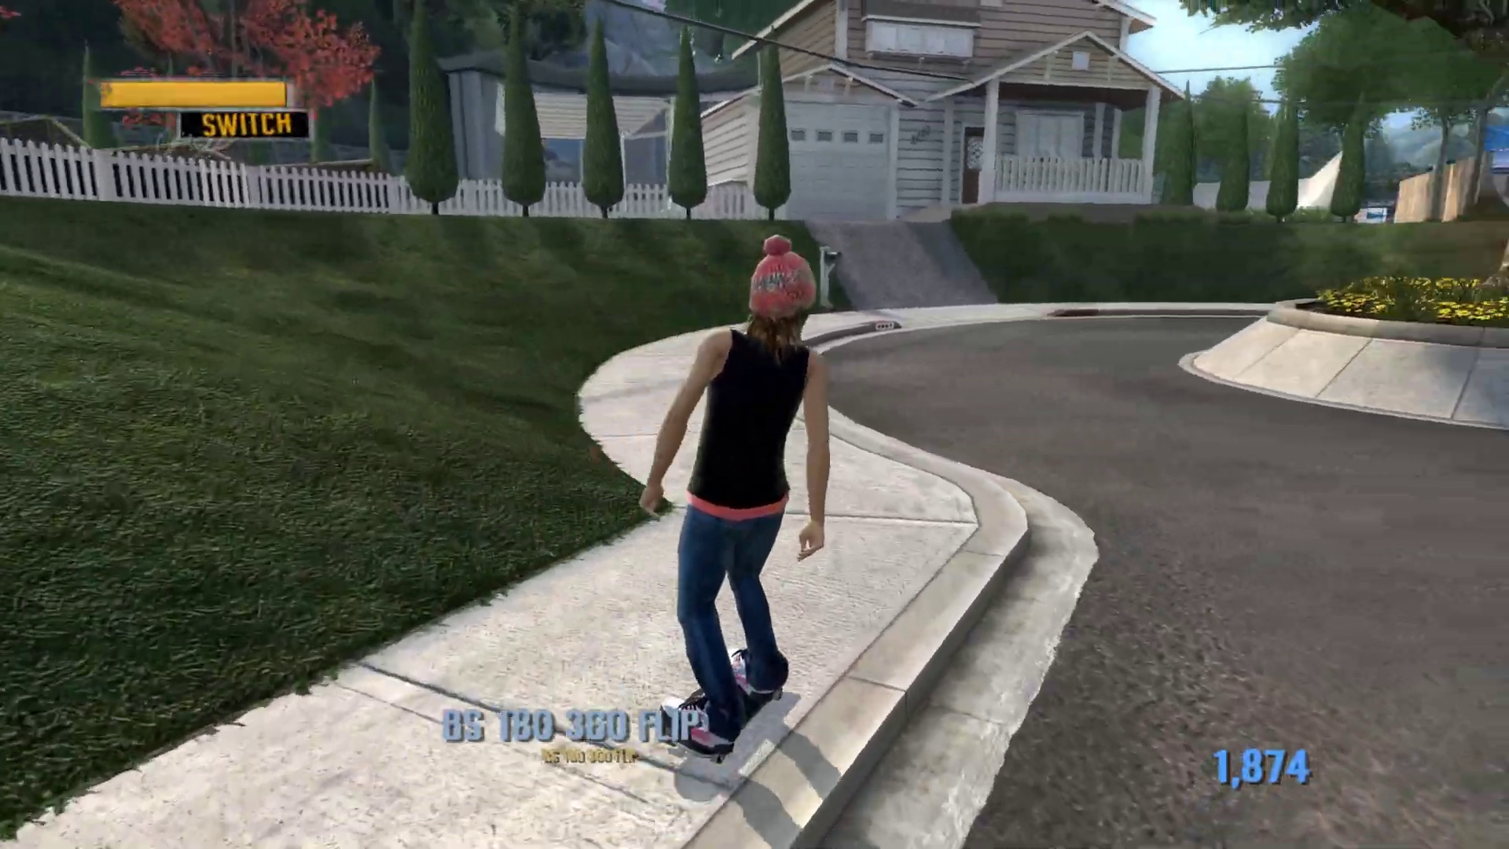
key("Escape")
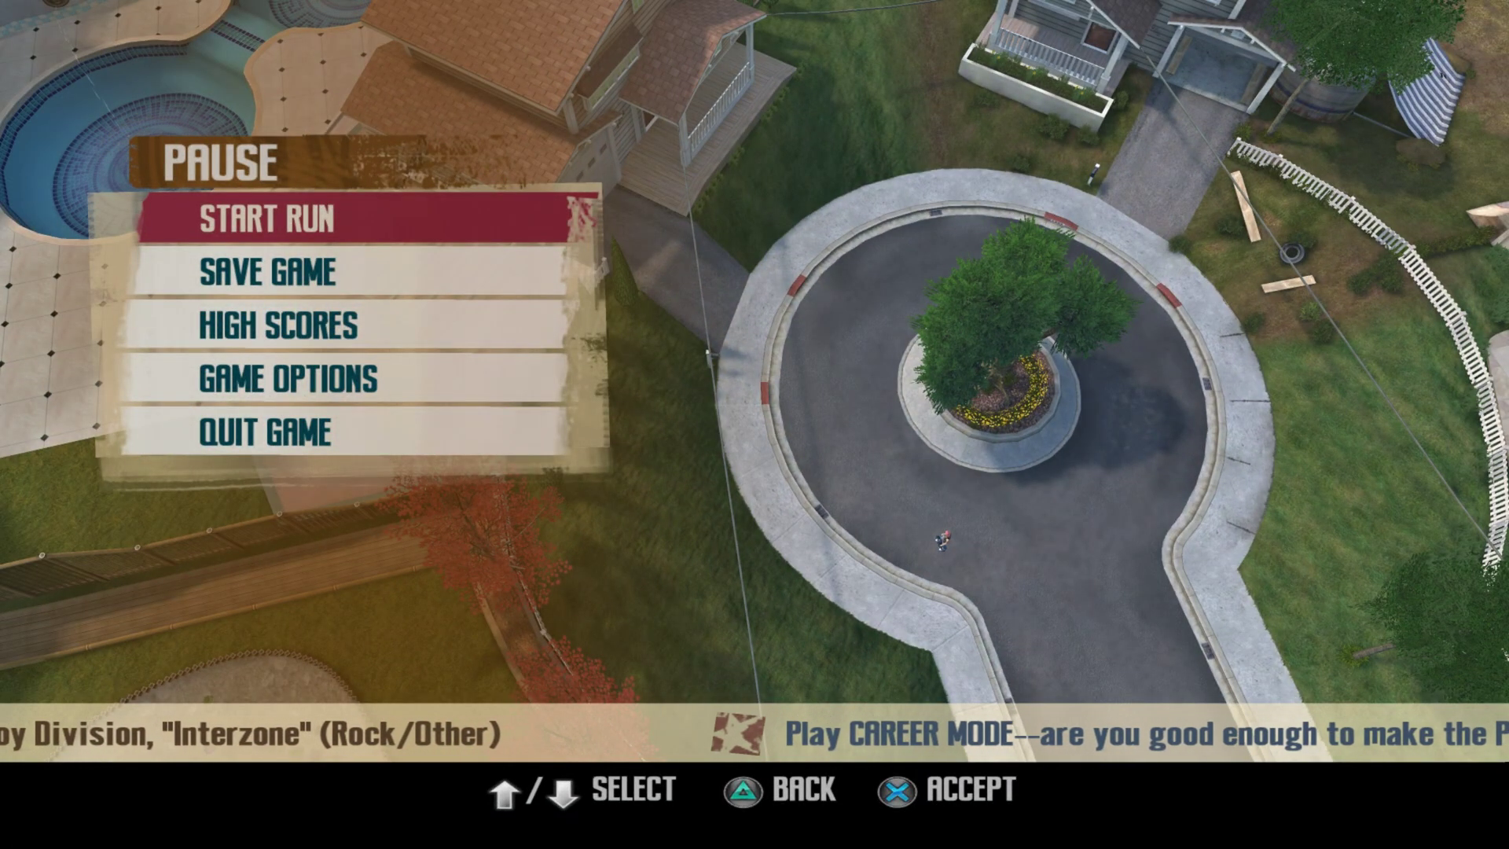
key("alt+Return")
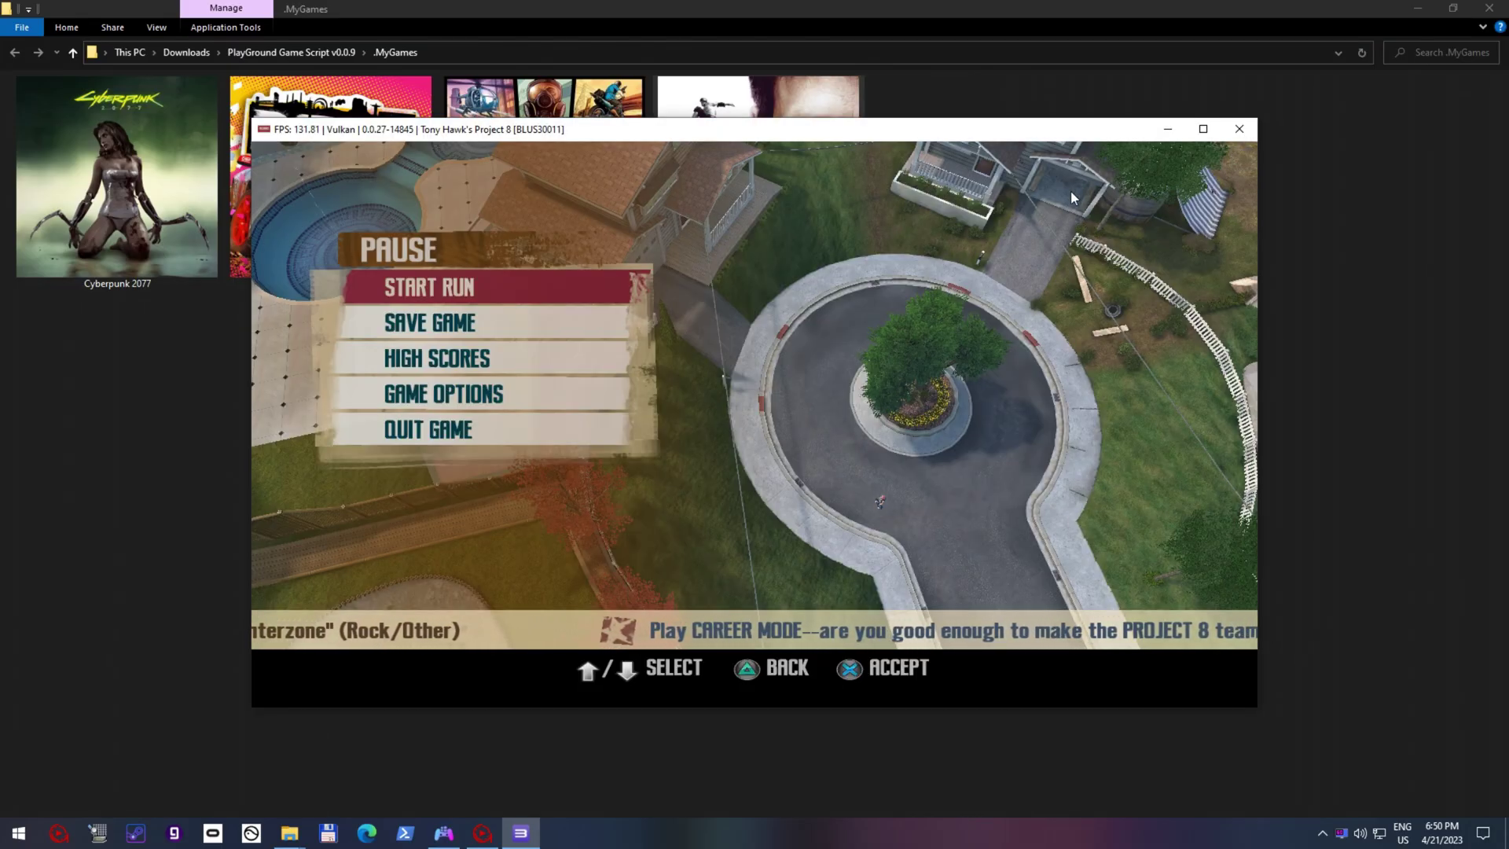
left_click(1249, 129)
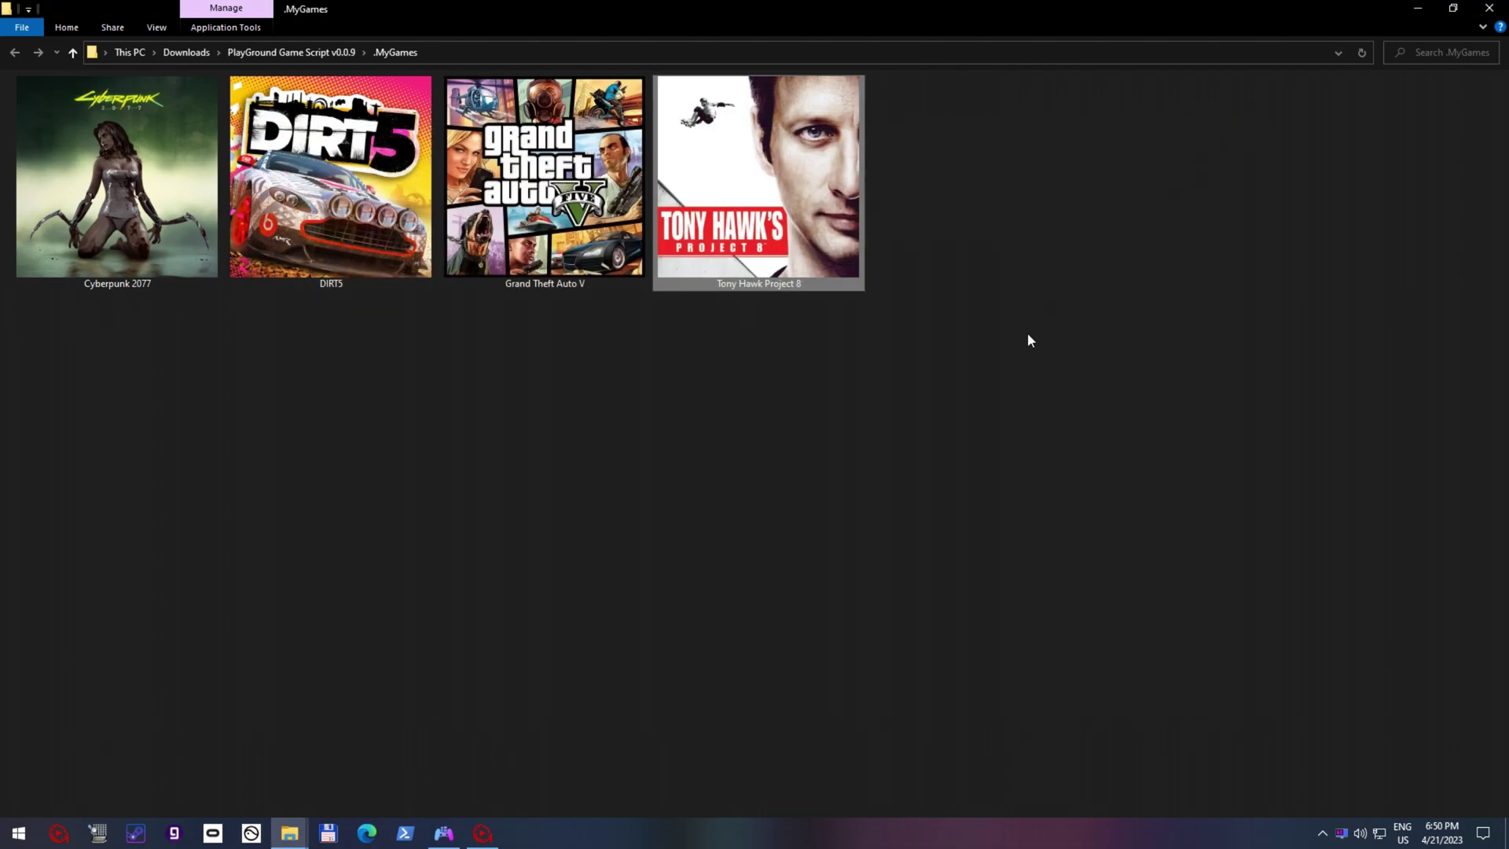
left_click(494, 829)
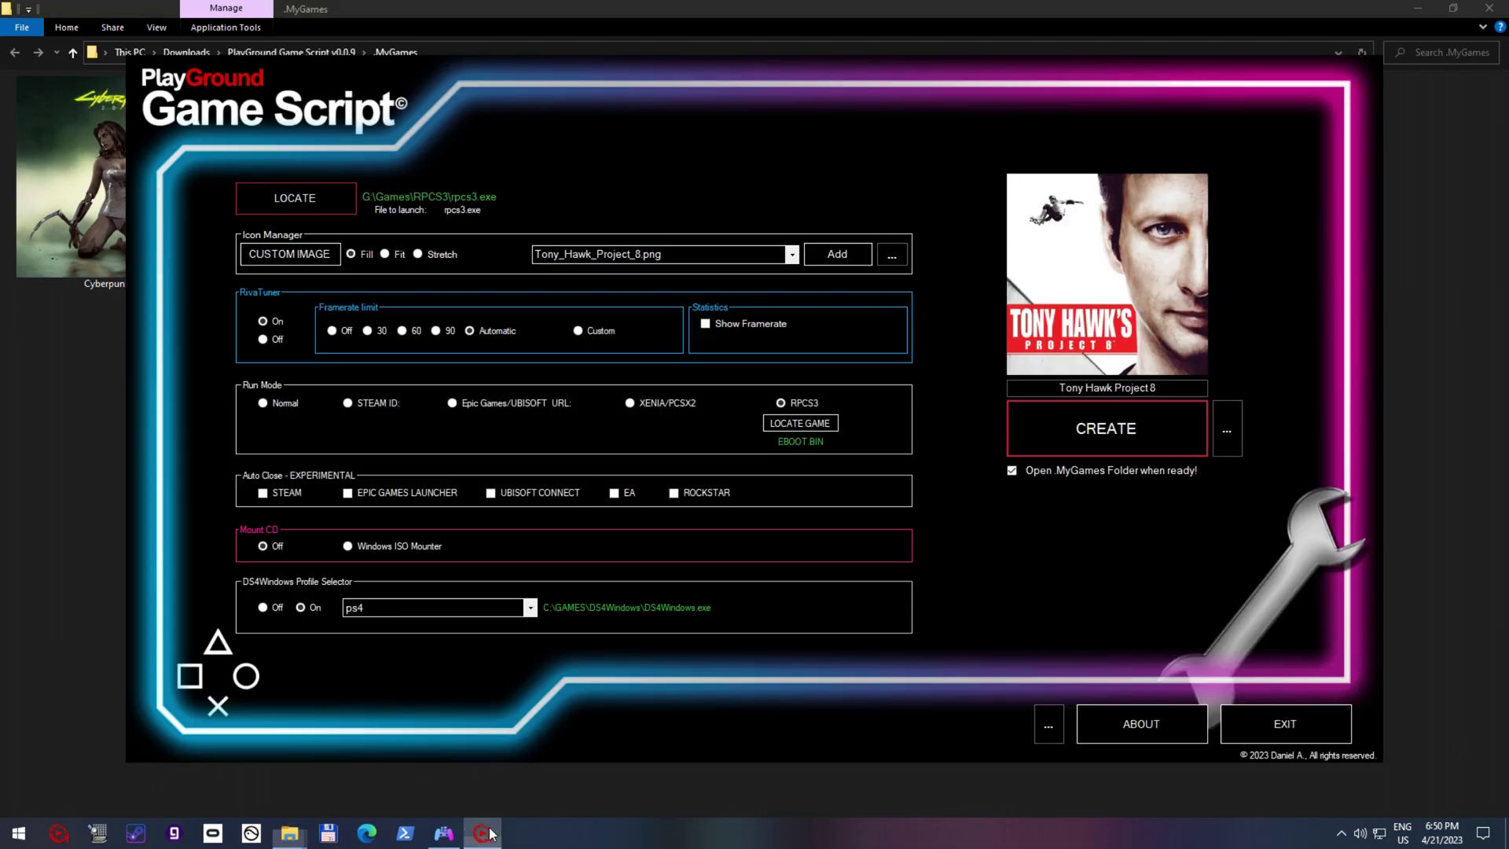